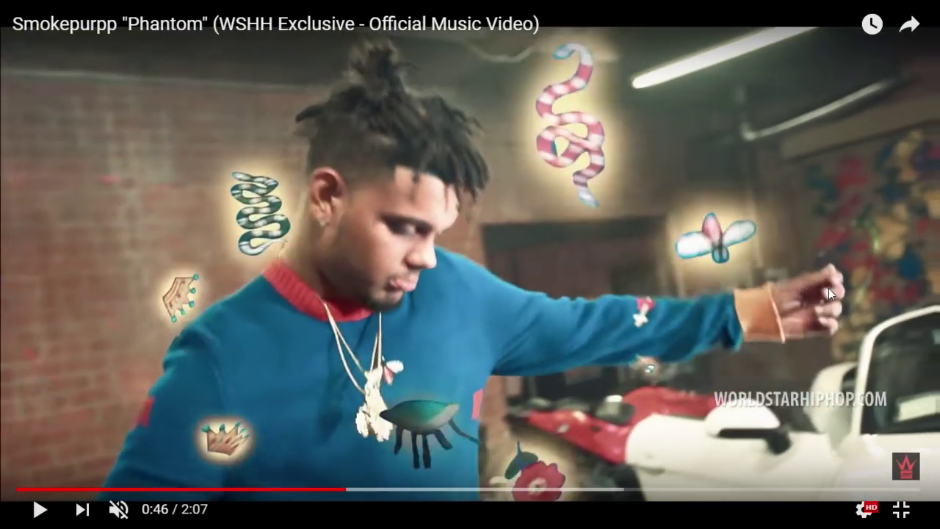
# Step frame by frame through the reference music video at 0:46 to study the floating clothing graphics, and exit full screen
pyautogui.press('.')
pyautogui.press('.')
pyautogui.press('.')
pyautogui.press('.')
pyautogui.press('.')
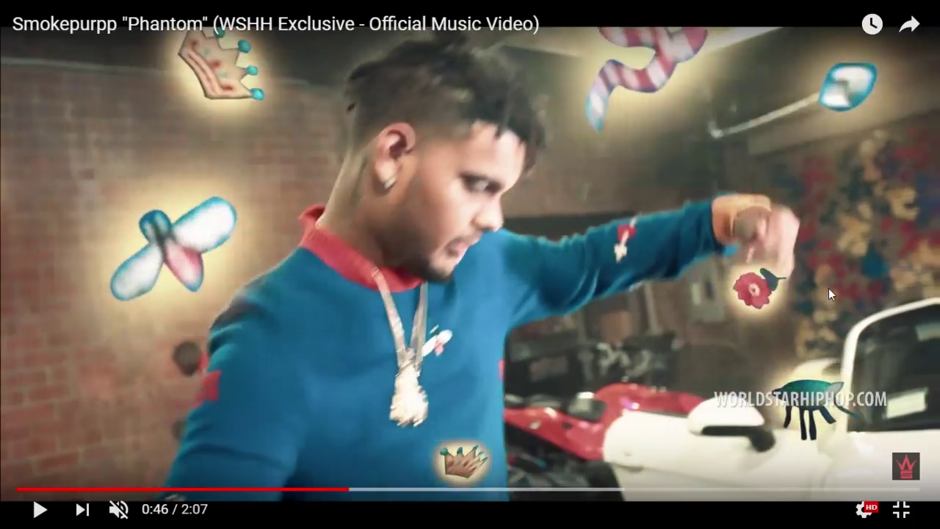
pyautogui.click(901, 513)
pyautogui.click(903, 520)
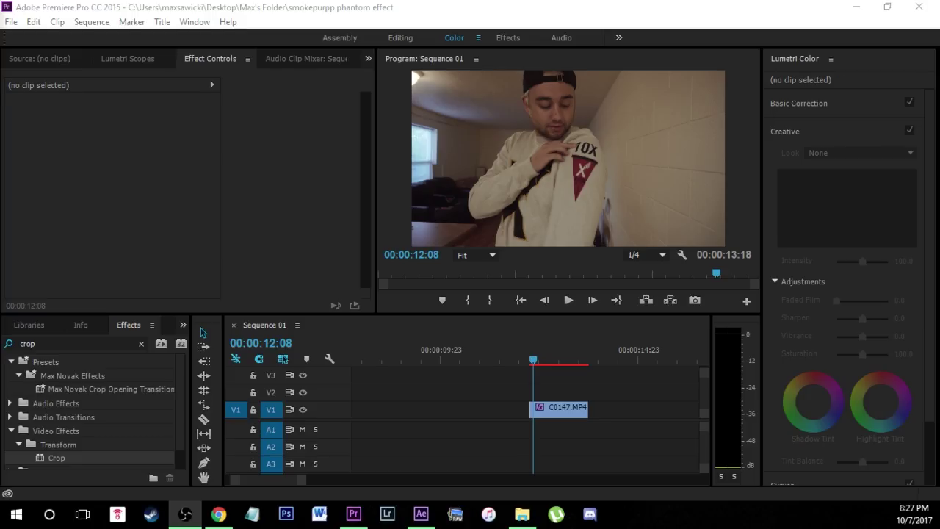
# Switch to Premiere Pro and preview the C0147.MP4 clip in the sequence
pyautogui.click(558, 409)
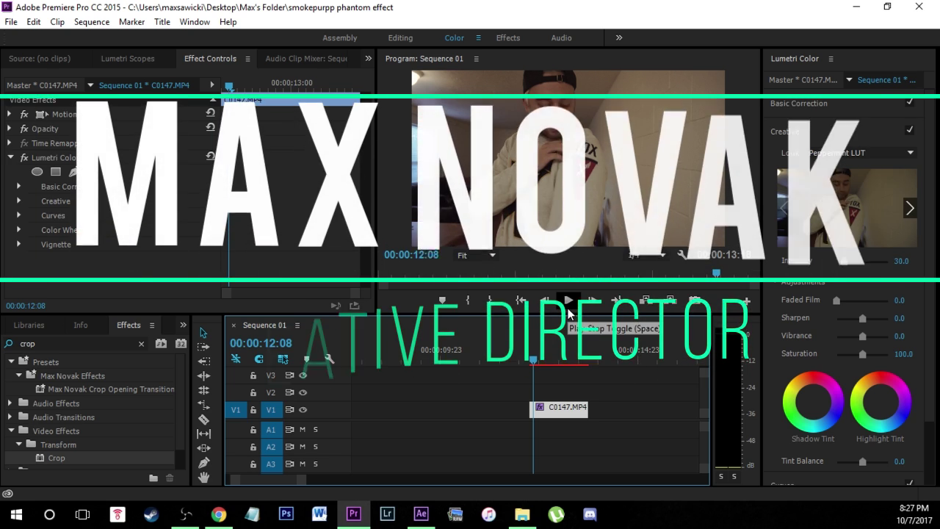
pyautogui.click(568, 303)
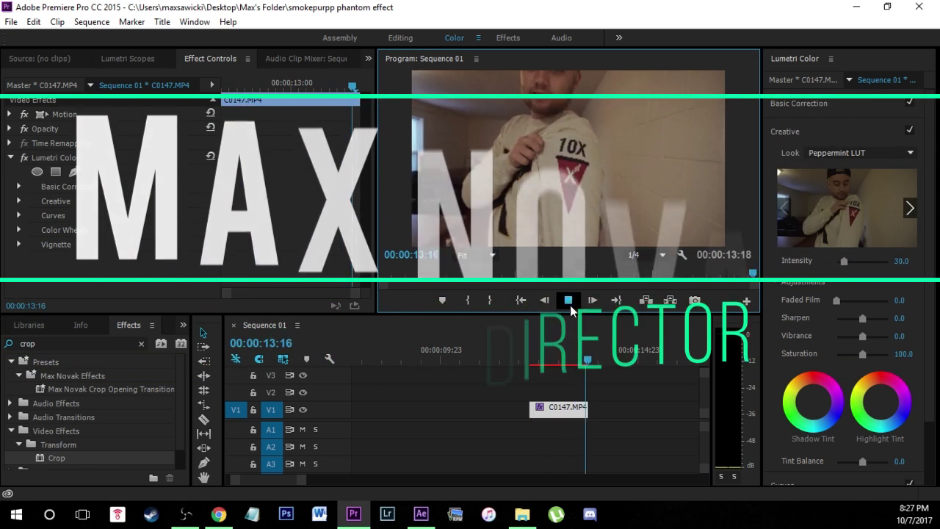
pyautogui.click(569, 301)
# Review the sleeve patch backwards frame by frame through the clip, returning the playhead to 00:00:12:09
pyautogui.moveTo(599, 356); pyautogui.dragTo(576, 356)
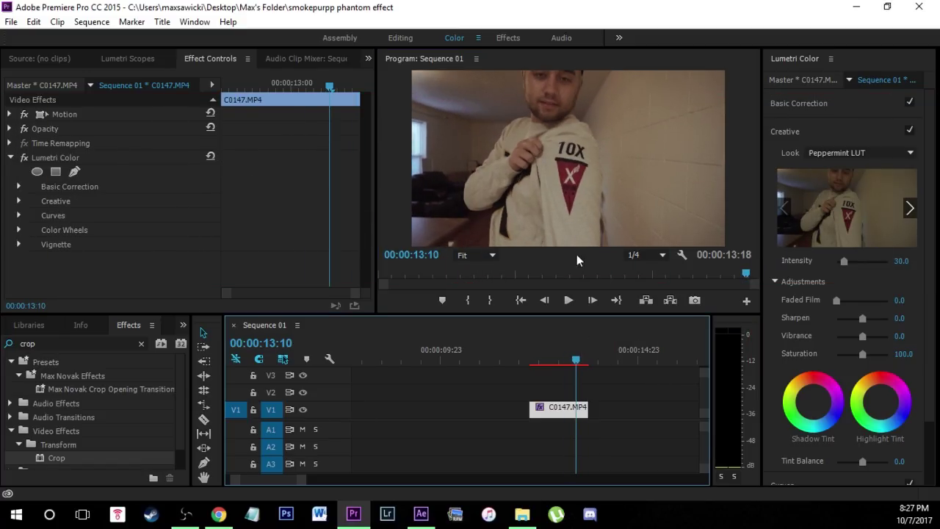
pyautogui.press('Left')
pyautogui.press('Left')
pyautogui.press('Left')
pyautogui.press('Left')
pyautogui.press('Left')
pyautogui.press('Left')
pyautogui.press('Left')
pyautogui.press('Left')
pyautogui.press('Left')
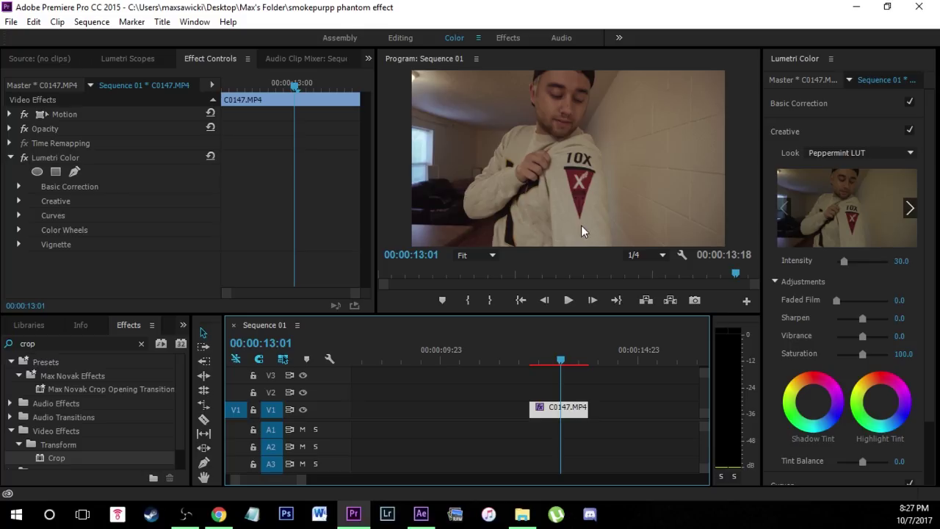
pyautogui.moveTo(561, 357); pyautogui.dragTo(534, 359)
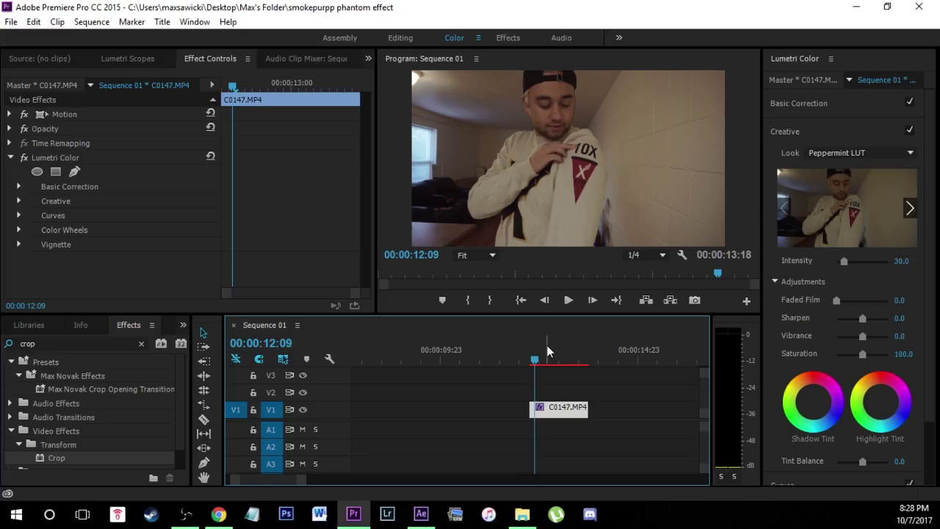
# Duplicate the C0147.MP4 clip onto track V2, replace the copy with an After Effects composition, and bring After Effects to full size
pyautogui.click(603, 416)
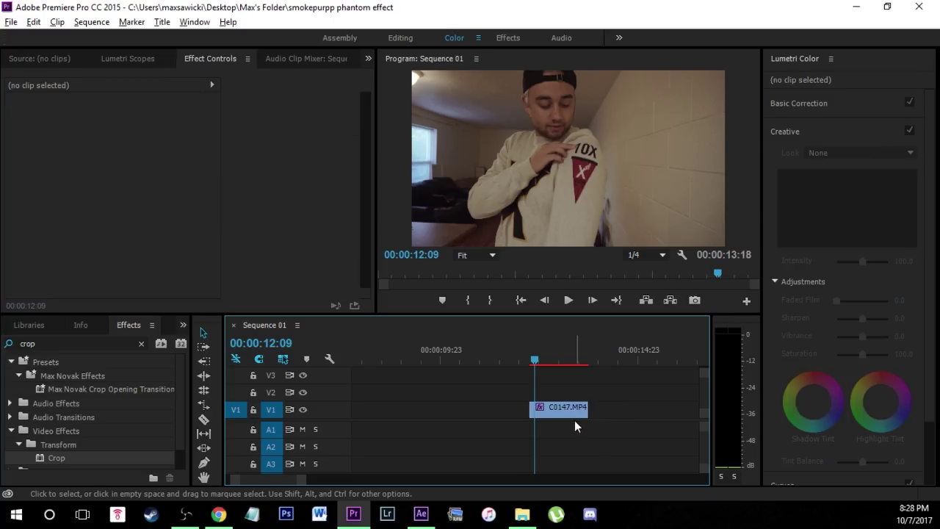
pyautogui.keyDown('alt'); pyautogui.moveTo(571, 414); pyautogui.dragTo(573, 394); pyautogui.keyUp('alt')
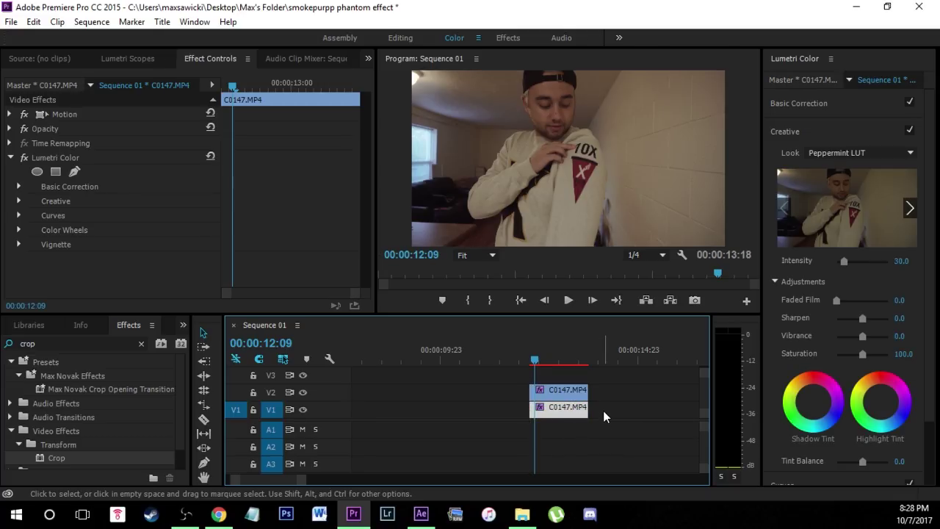
pyautogui.click(570, 394)
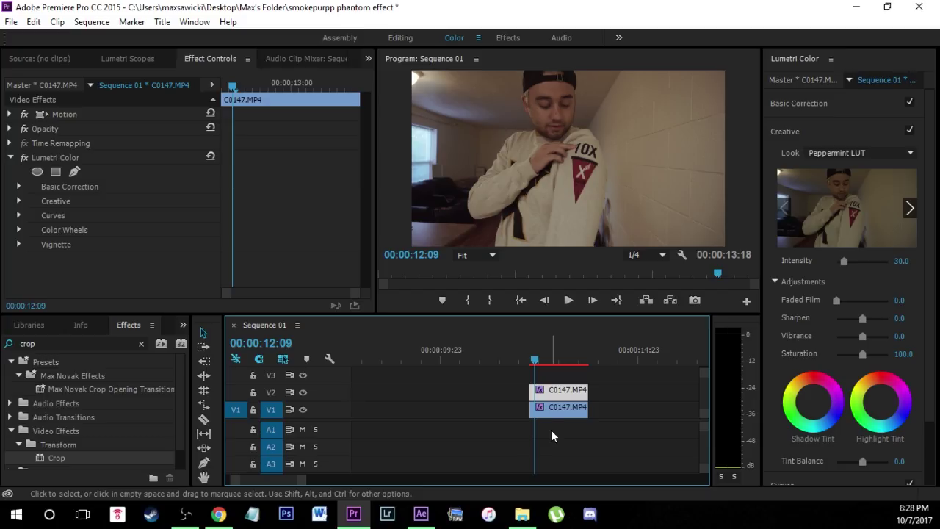
pyautogui.rightClick(554, 407)
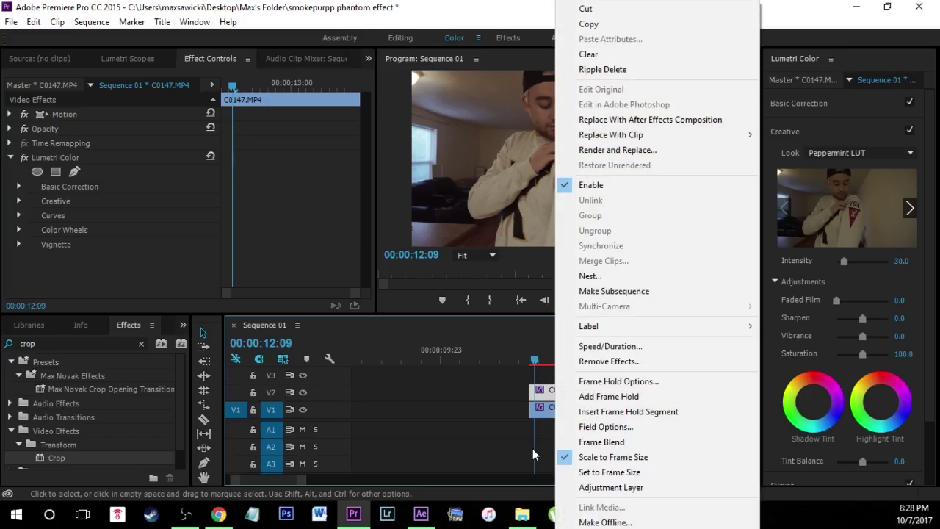
pyautogui.click(687, 126)
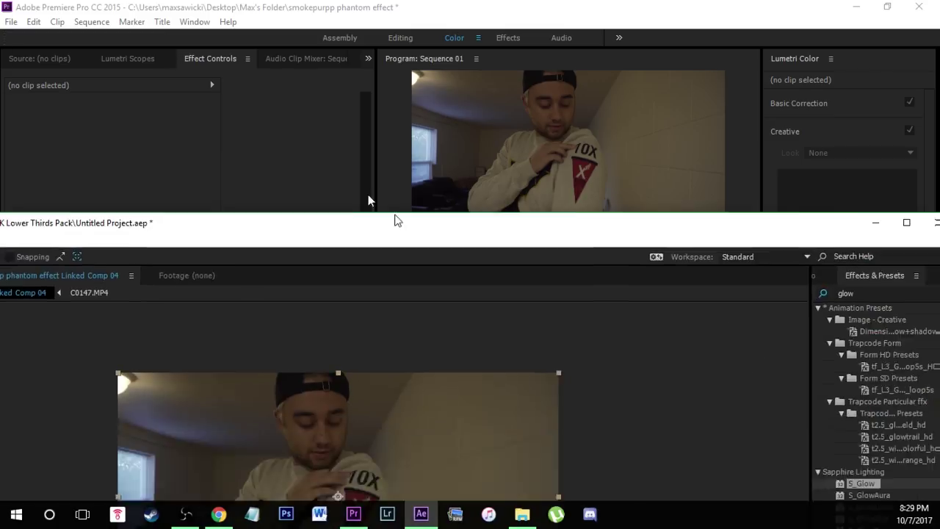
pyautogui.moveTo(394, 219); pyautogui.dragTo(680, 0)
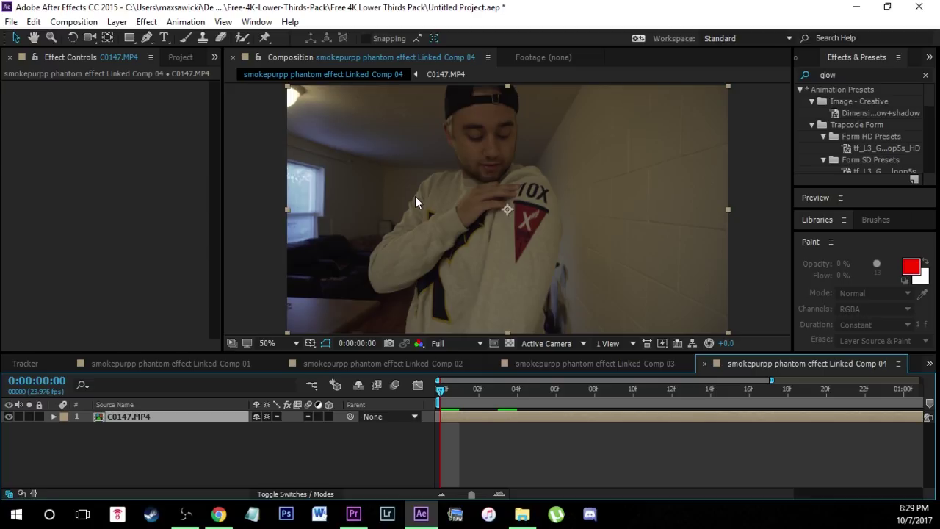
# With the Pen tool, start a mask on C0147.MP4 along the left edge of the red pennant patch down to its tip
pyautogui.scroll(4, 521, 227)
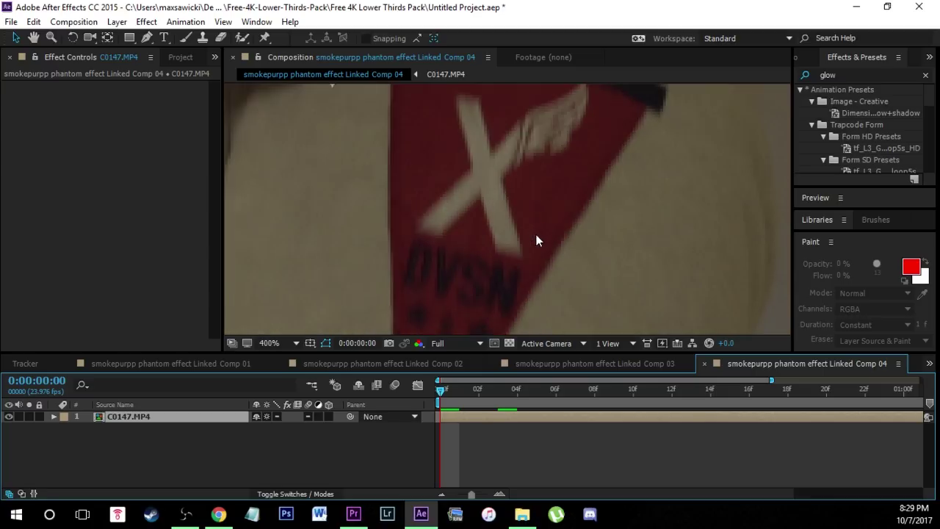
pyautogui.scroll(-6, 529, 243)
pyautogui.scroll(6, 524, 246)
pyautogui.scroll(-4, 506, 248)
pyautogui.scroll(5, 481, 209)
pyautogui.scroll(-2, 570, 220)
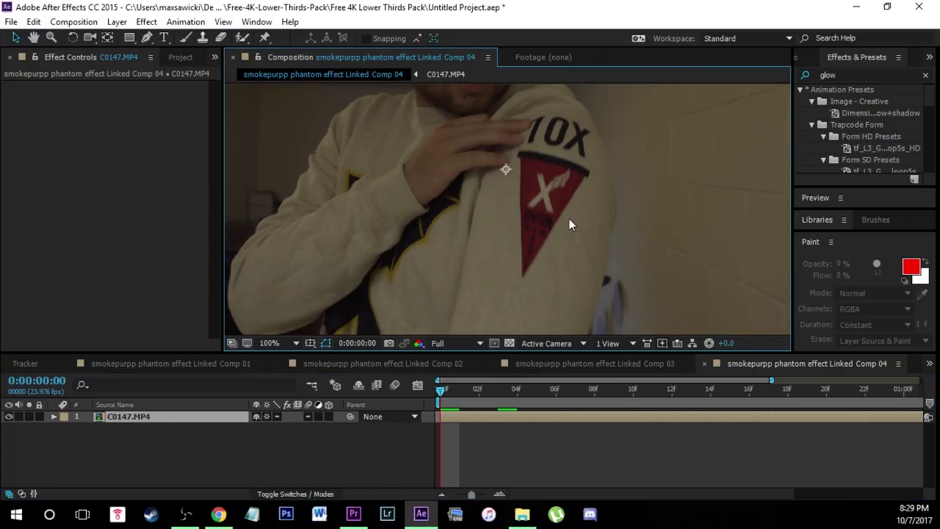
pyautogui.click(146, 39)
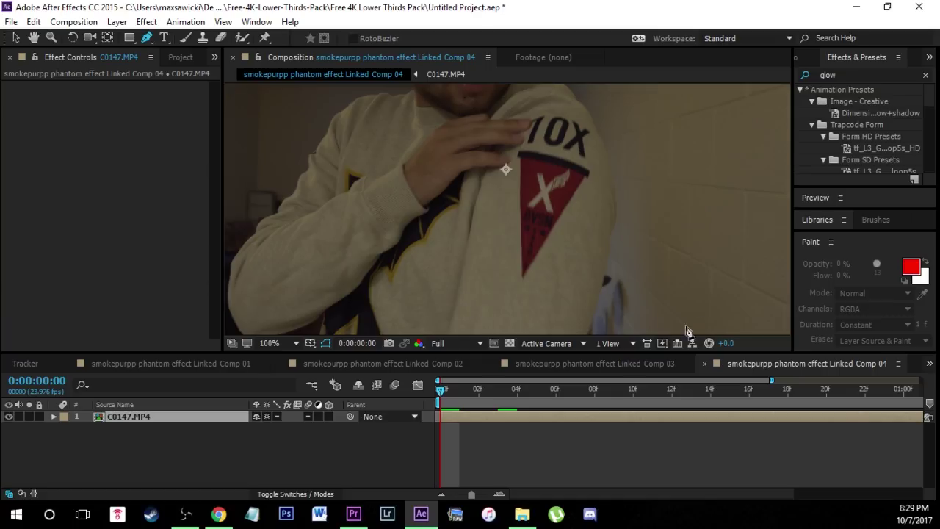
pyautogui.scroll(2, 539, 150)
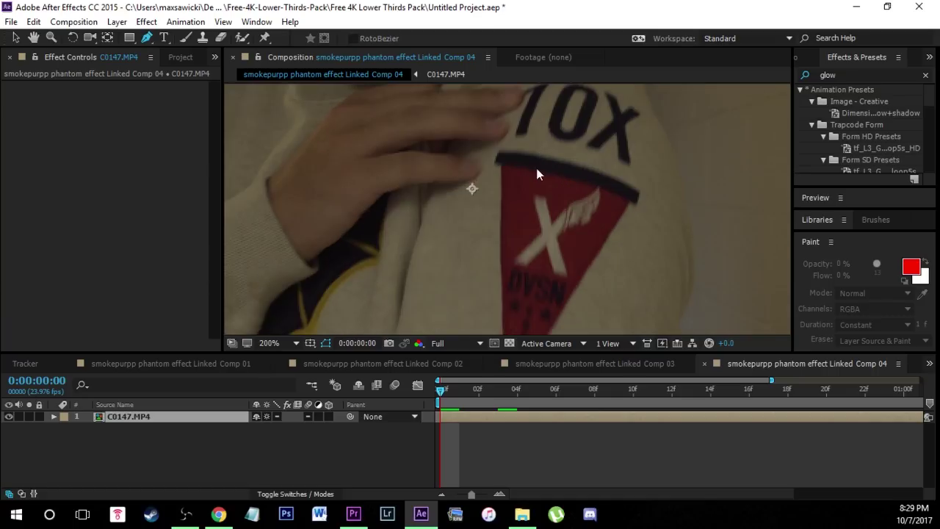
pyautogui.scroll(4, 514, 151)
pyautogui.click(509, 111)
pyautogui.moveTo(467, 204); pyautogui.dragTo(535, 110)
pyautogui.scroll(-4, 528, 117)
pyautogui.click(534, 255)
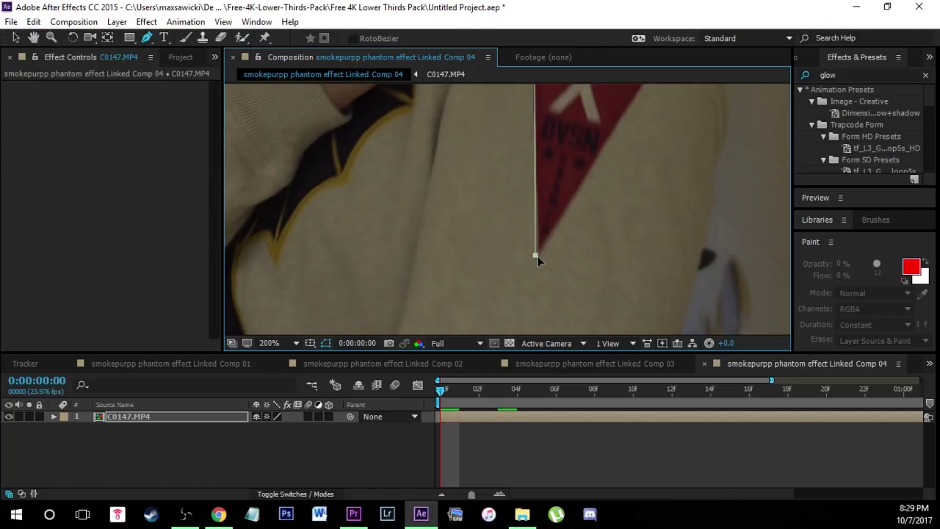
# Continue the mask up the pennant's right edge and along its curved black top band, closing it at the starting point
pyautogui.scroll(3, 604, 183)
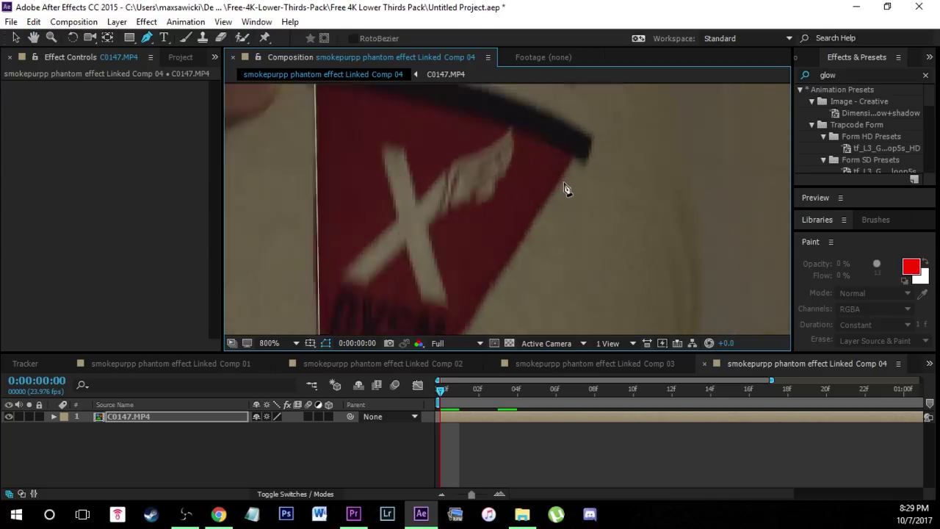
pyautogui.click(582, 130)
pyautogui.click(602, 146)
pyautogui.moveTo(630, 151); pyautogui.dragTo(606, 207)
pyautogui.moveTo(594, 154); pyautogui.dragTo(594, 140)
pyautogui.moveTo(577, 202); pyautogui.dragTo(586, 204)
pyautogui.moveTo(406, 170); pyautogui.dragTo(461, 301)
pyautogui.scroll(-1, 436, 270)
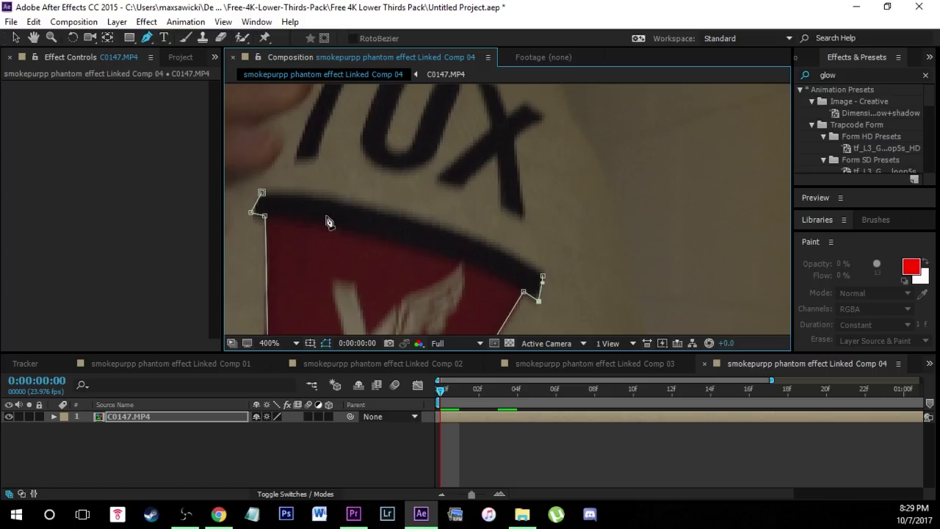
pyautogui.click(262, 193)
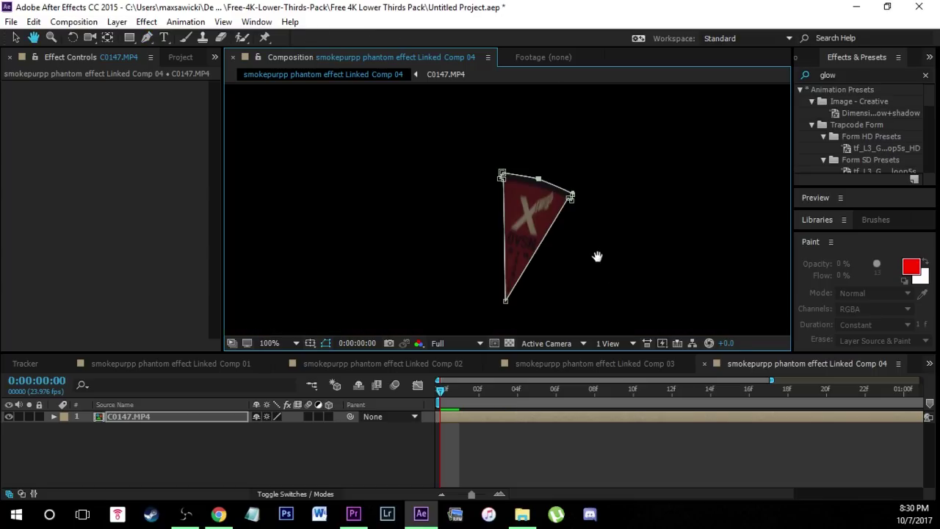
pyautogui.press('g')
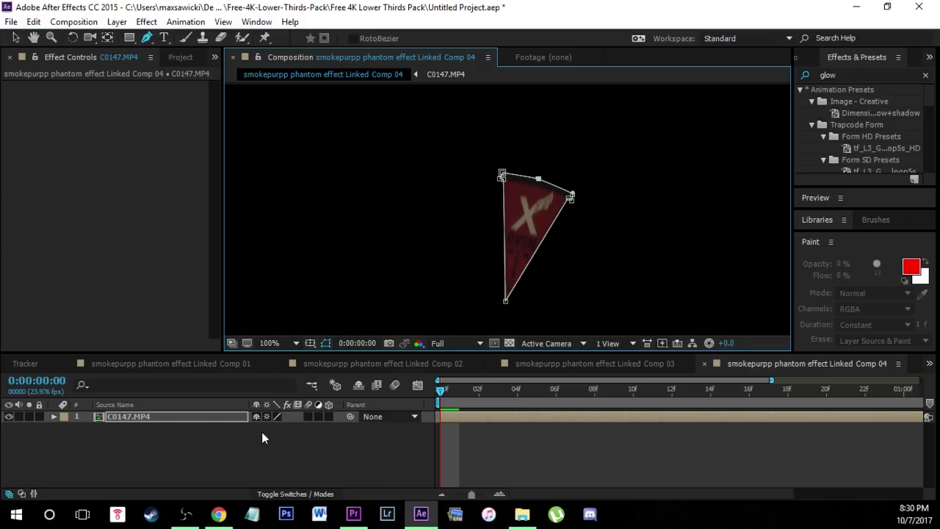
# Reveal the mask properties of the C0147.MP4 layer and set the Mask 1 mode to None
pyautogui.click(159, 417)
pyautogui.press('m')
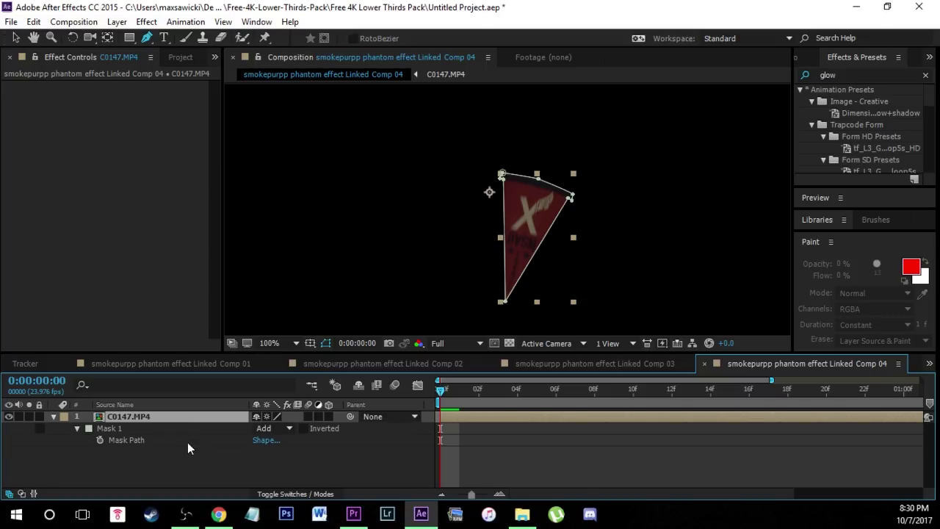
pyautogui.click(76, 428)
pyautogui.click(77, 429)
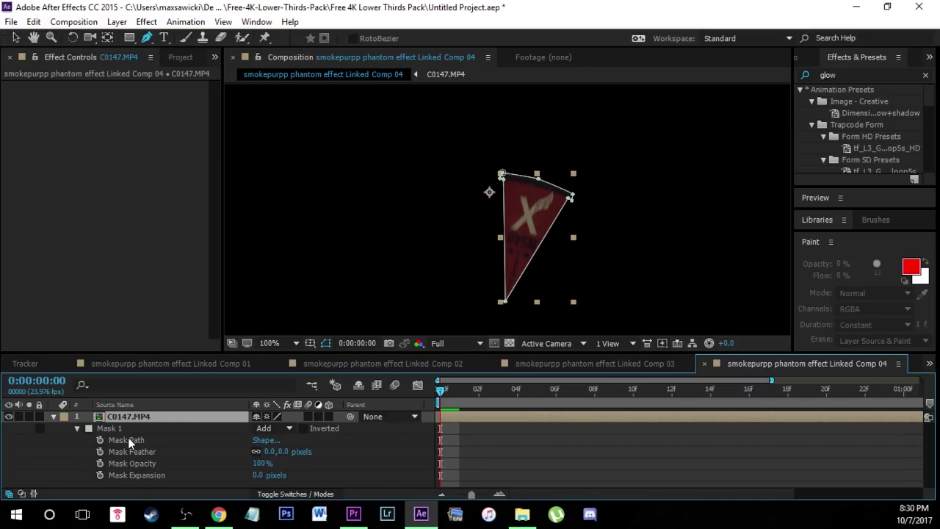
pyautogui.click(284, 431)
pyautogui.click(296, 321)
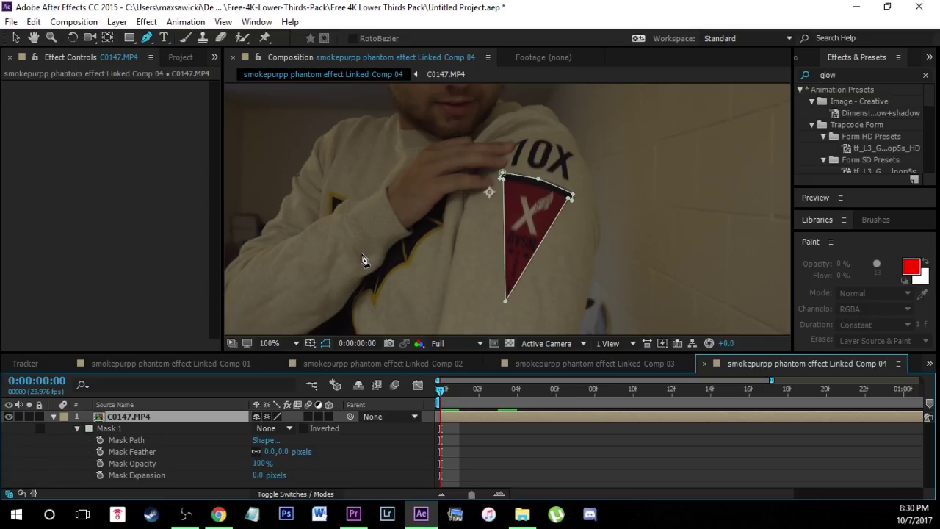
pyautogui.scroll(-1, 504, 251)
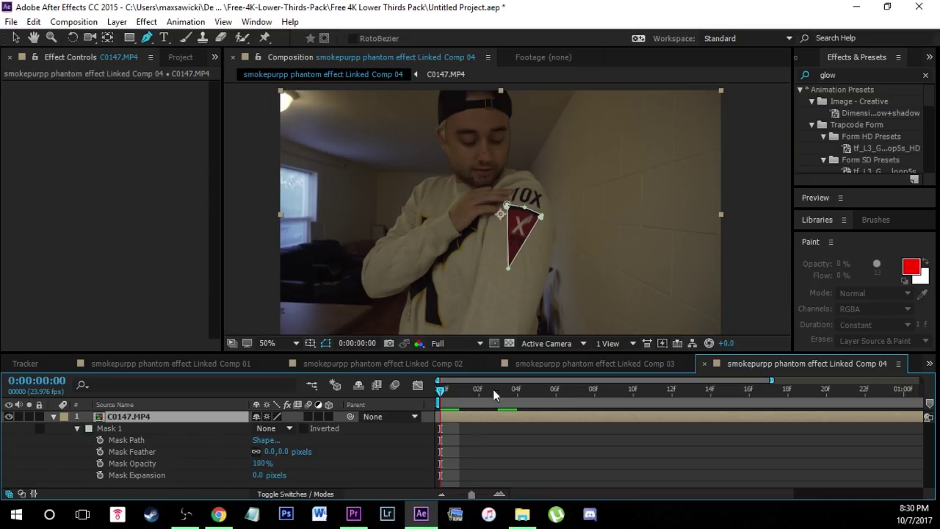
pyautogui.click(557, 457)
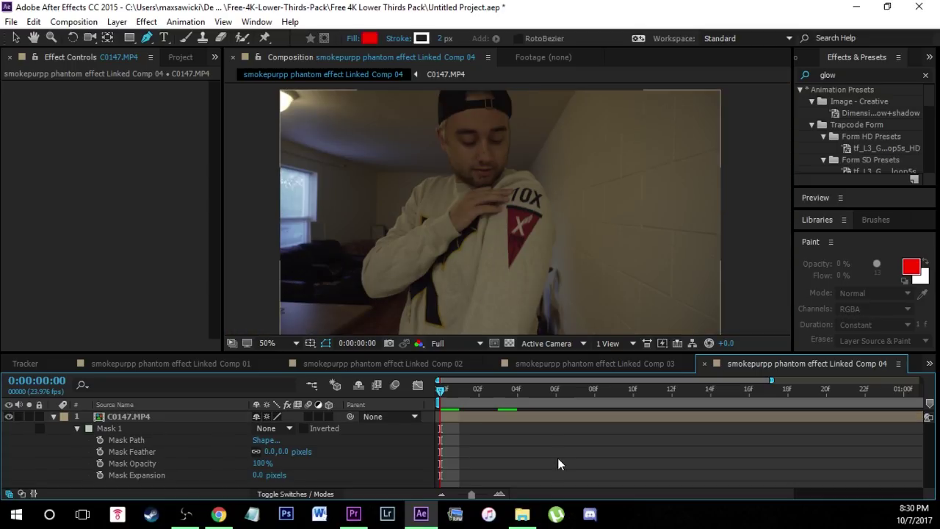
# Enable Mask Path keyframing for Mask 1 at 0:00:00:00 and preview how the patch moves away from the mask
pyautogui.click(100, 441)
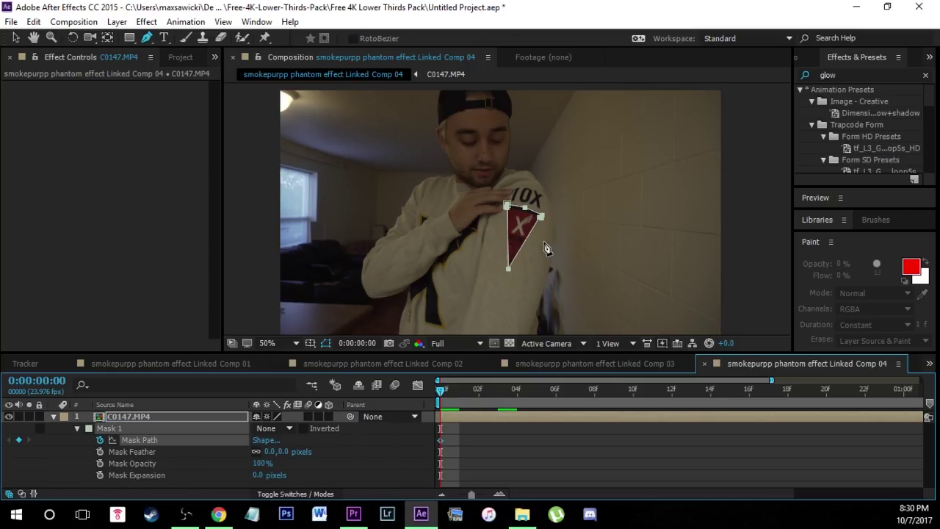
pyautogui.scroll(2, 528, 219)
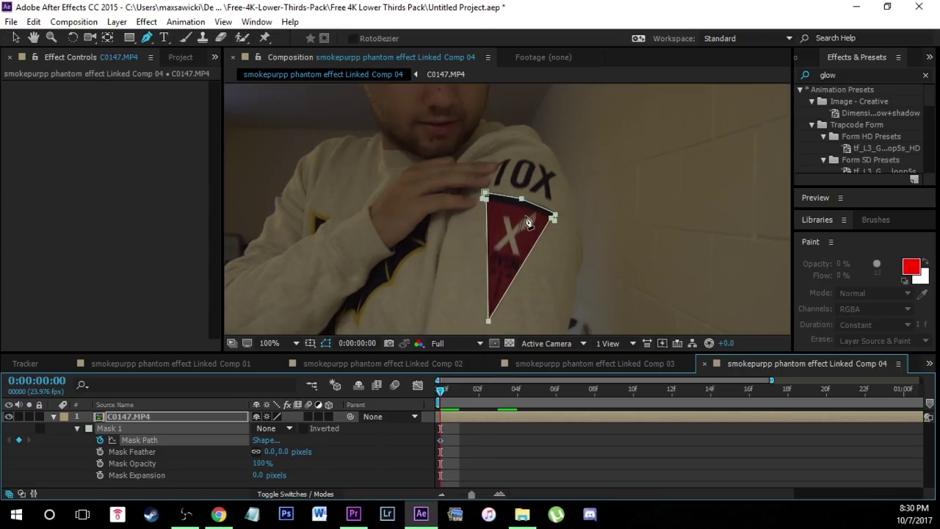
pyautogui.press('space')
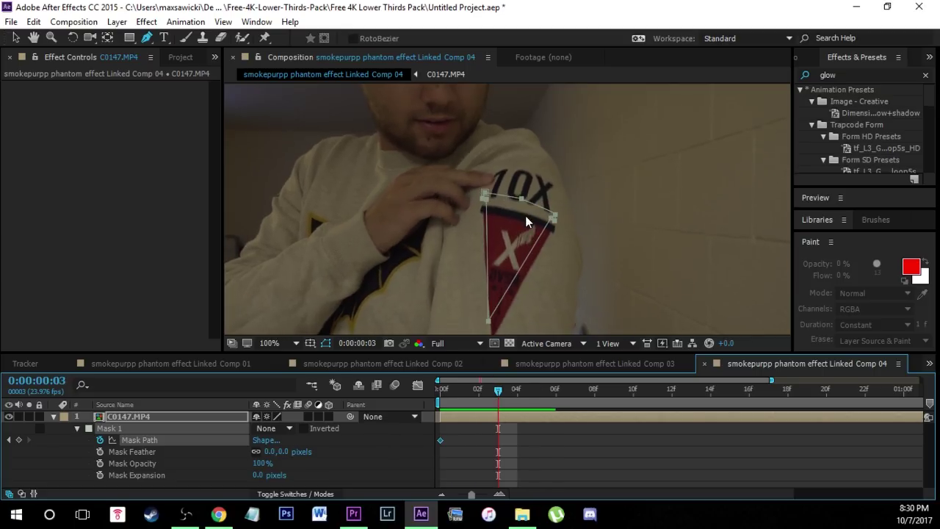
pyautogui.press('space')
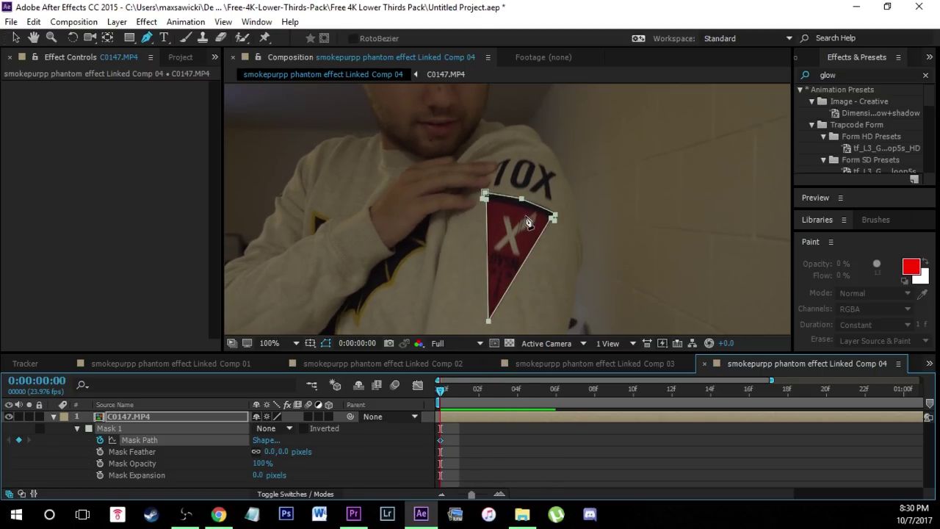
# At 0:00:00:01, adjust the points of Mask 1 to follow the pennant's tip and upper corners
pyautogui.press('pagedown')
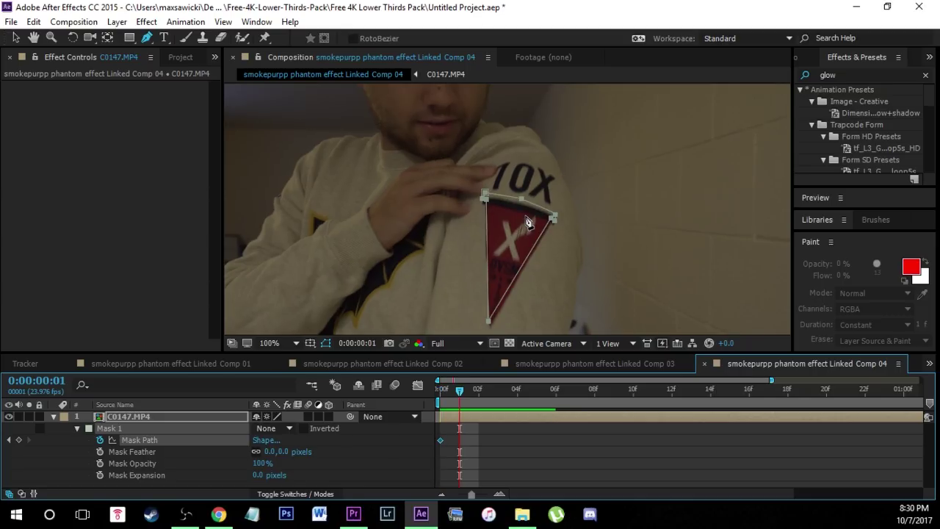
pyautogui.click(129, 417)
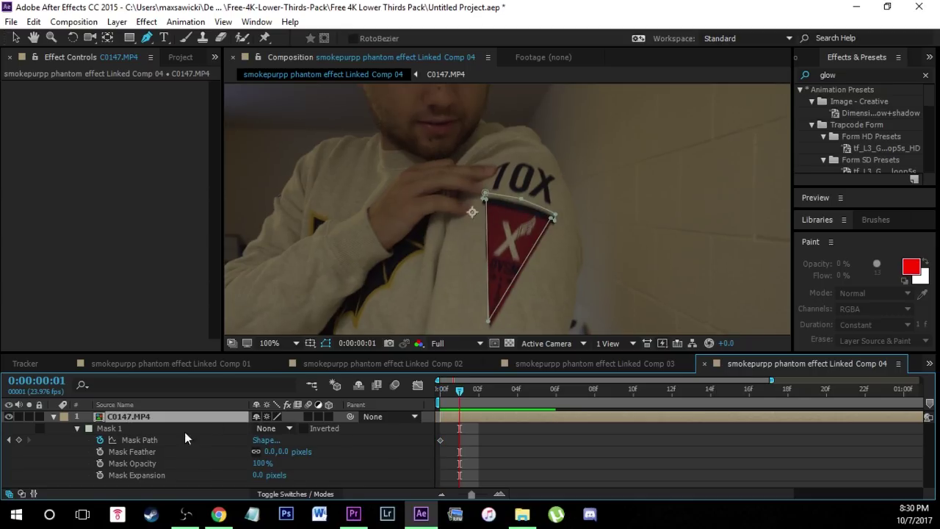
pyautogui.moveTo(488, 321); pyautogui.dragTo(491, 318)
pyautogui.moveTo(523, 191); pyautogui.dragTo(486, 197)
pyautogui.moveTo(552, 208)
pyautogui.mouseDown()
pyautogui.moveTo(547, 215)
pyautogui.moveTo(556, 210)
pyautogui.mouseUp()
# Step back and forth over the first frames to check the mask's fit on the pennant, ending at 0:00:00:02
pyautogui.press('pagedown')
pyautogui.press('pageup')
pyautogui.press('pageup')
pyautogui.press('pagedown')
pyautogui.press('pageup')
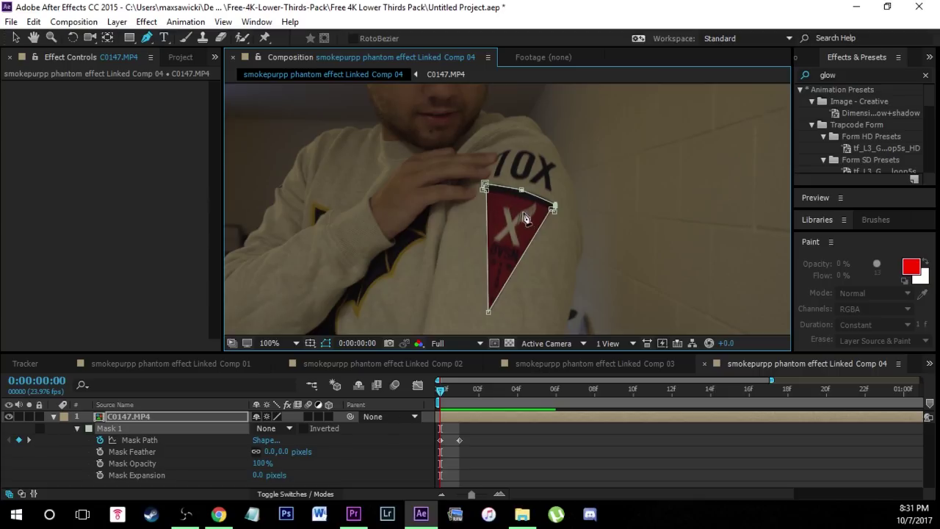
pyautogui.press('pagedown')
pyautogui.press('pagedown')
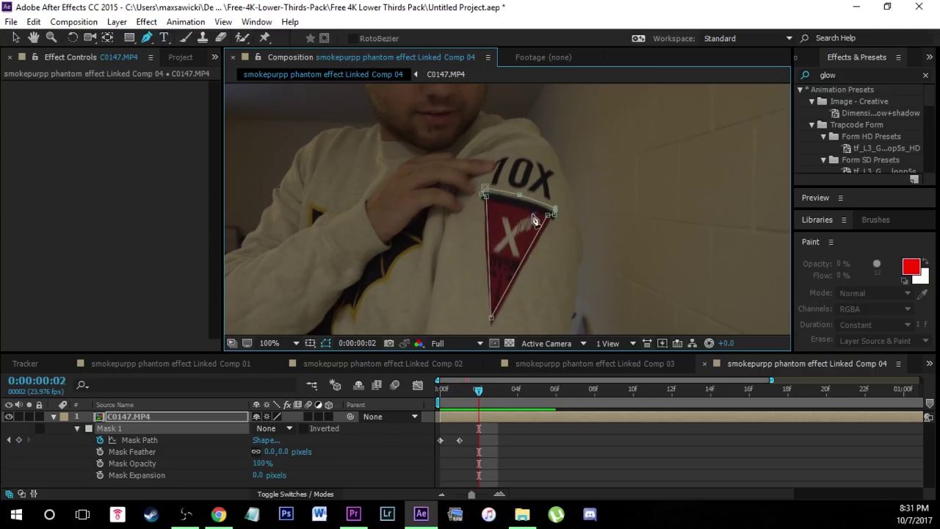
# At 0:00:00:02, adjust Mask 1's upper corner and tip points to the pennant's outline and check the fit against neighbouring frames
pyautogui.moveTo(519, 194); pyautogui.dragTo(482, 197)
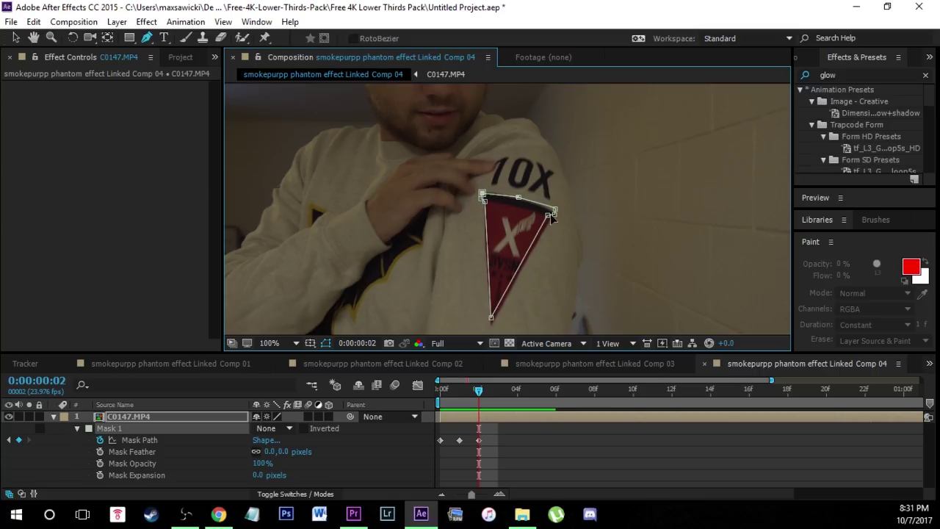
pyautogui.moveTo(547, 215); pyautogui.dragTo(555, 214)
pyautogui.press('pagedown')
pyautogui.press('pageup')
pyautogui.moveTo(491, 318); pyautogui.dragTo(491, 312)
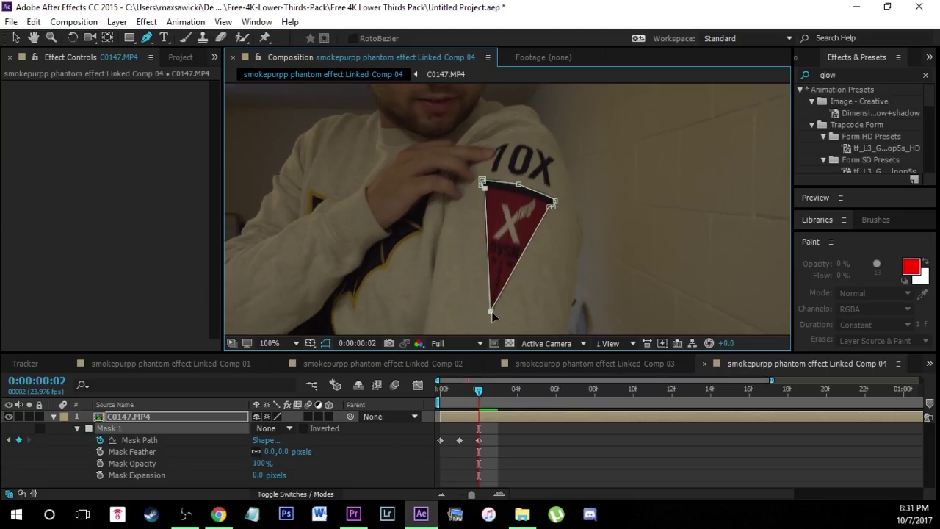
pyautogui.press('pageup')
pyautogui.press('pageup')
pyautogui.press('pagedown')
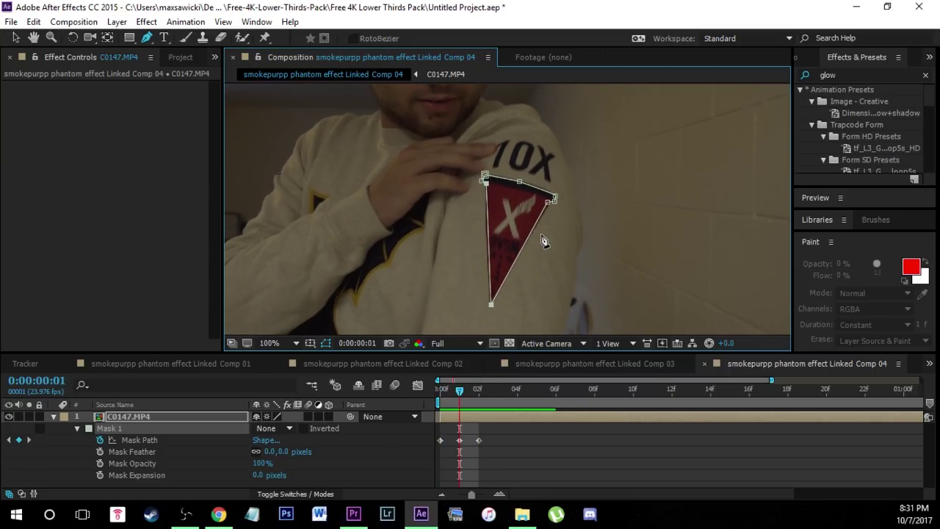
# Adjust Mask 1's corner, top-edge and tip points at 0:00:00:03 and 0:00:00:04 to follow the pennant
pyautogui.press('pagedown')
pyautogui.press('pagedown')
pyautogui.moveTo(487, 194); pyautogui.dragTo(484, 195)
pyautogui.moveTo(492, 312); pyautogui.dragTo(492, 316)
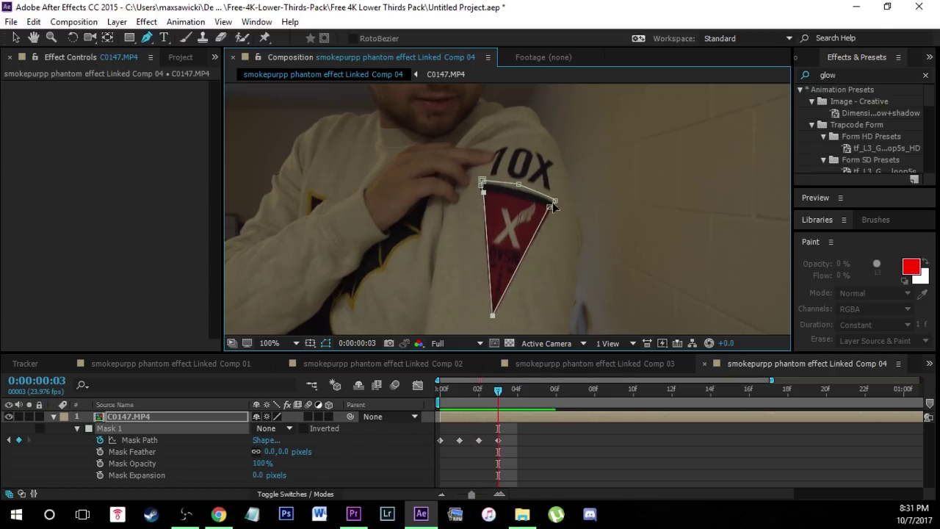
pyautogui.moveTo(551, 207); pyautogui.dragTo(482, 191)
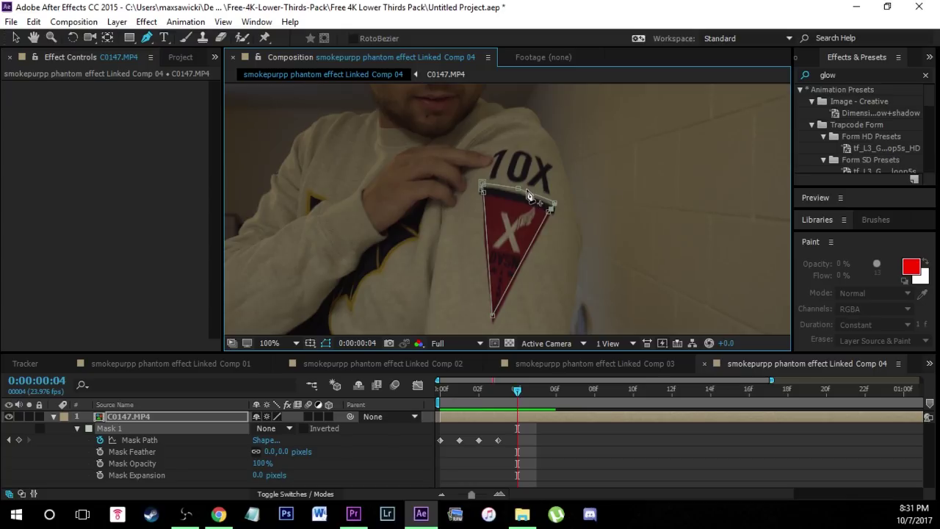
pyautogui.click(517, 194)
pyautogui.click(483, 204)
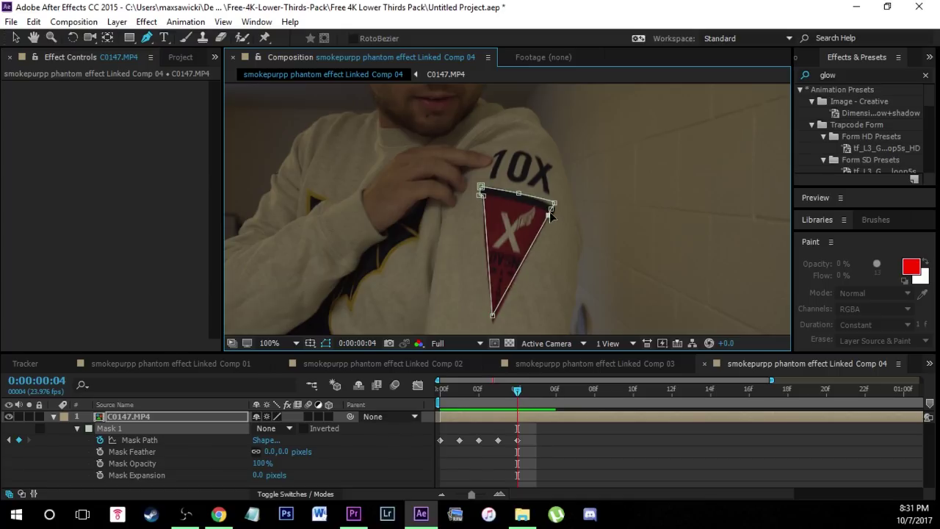
# Step through the frames from the start to 0:00:00:08 and back to 0:00:00:04 to check how the mask follows the pennant
pyautogui.press('Home')
pyautogui.press('pagedown')
pyautogui.press('pagedown')
pyautogui.press('pagedown')
pyautogui.press('pagedown')
pyautogui.press('pagedown')
pyautogui.press('pagedown')
pyautogui.press('pagedown')
pyautogui.press('pagedown')
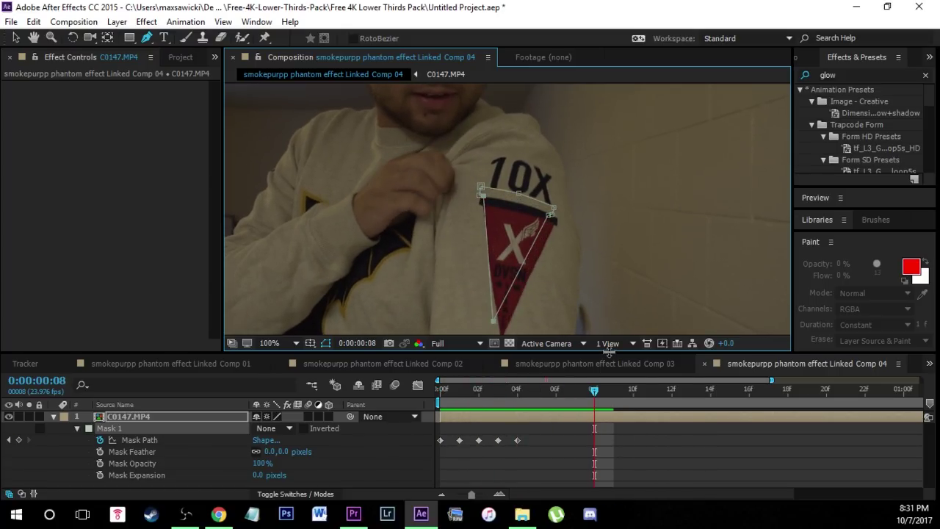
pyautogui.press('pageup')
pyautogui.press('pageup')
pyautogui.press('pageup')
pyautogui.press('pageup')
pyautogui.press('pageup')
pyautogui.press('pageup')
pyautogui.press('pageup')
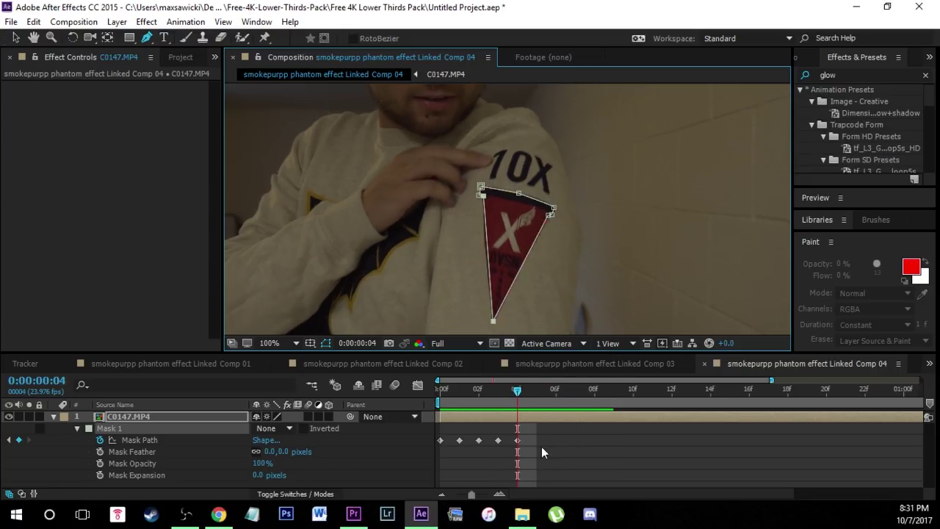
# Review the mask's fit on each keyframed frame from 0:00:00:01 to 0:00:00:04
pyautogui.press('pagedown')
pyautogui.press('pagedown')
pyautogui.press('pagedown')
pyautogui.press('pageup')
pyautogui.press('pageup')
pyautogui.press('pageup')
pyautogui.press('pageup')
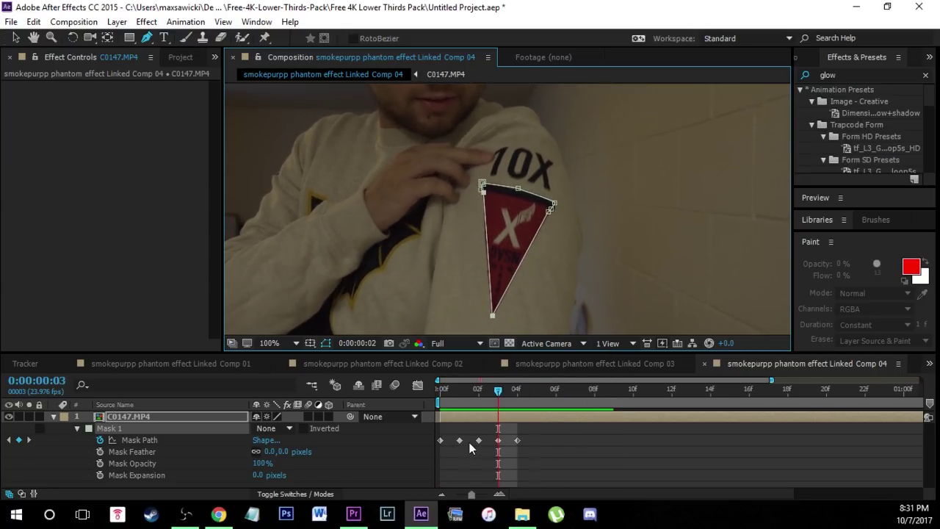
pyautogui.press('pagedown')
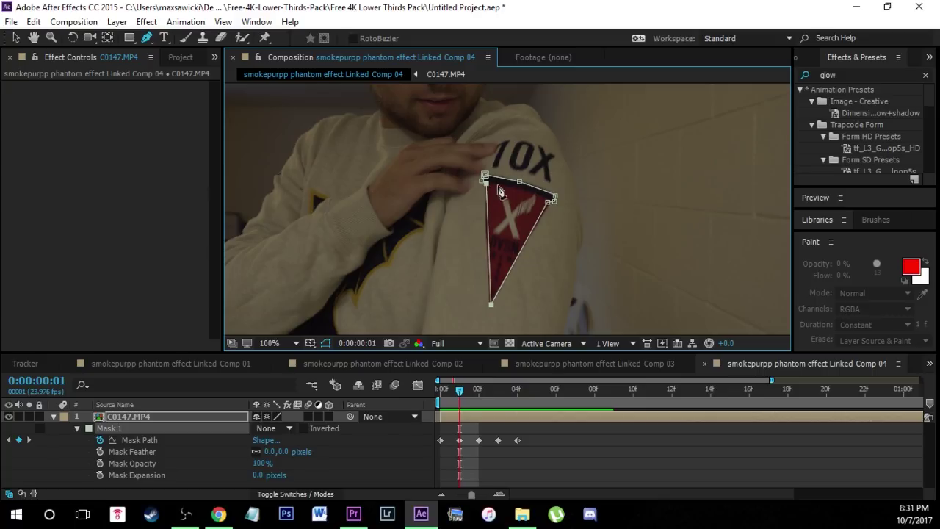
pyautogui.press('pagedown')
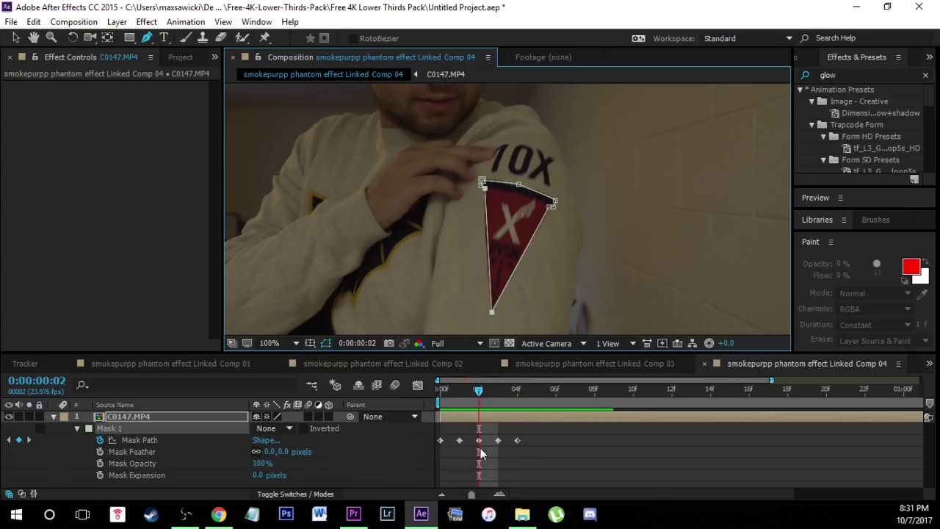
pyautogui.press('pagedown')
pyautogui.press('pagedown')
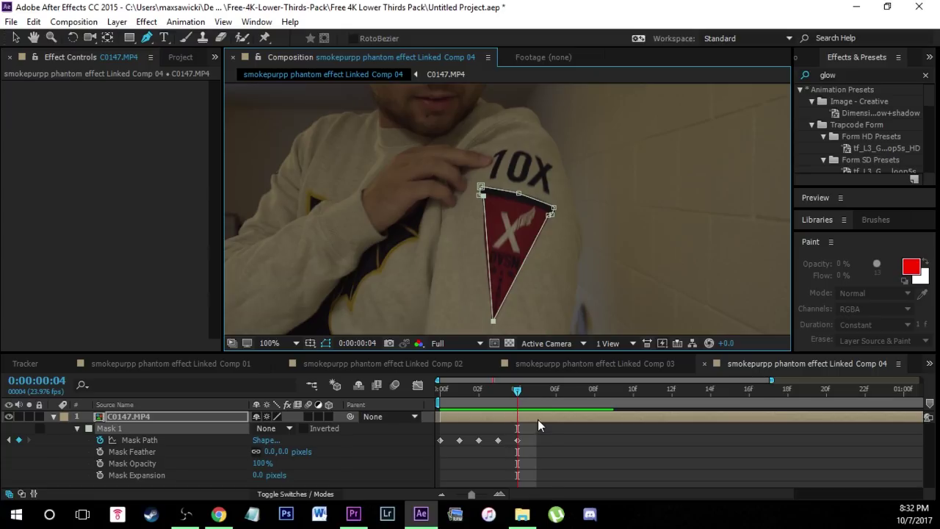
# Step beyond the last mask keyframe to 0:00:00:13 and back to examine the pennant's movement against the untracked mask
pyautogui.press('pagedown')
pyautogui.press('pagedown')
pyautogui.press('pagedown')
pyautogui.press('pagedown')
pyautogui.press('pagedown')
pyautogui.press('pagedown')
pyautogui.press('pagedown')
pyautogui.press('pagedown')
pyautogui.press('pagedown')
pyautogui.press('pagedown')
pyautogui.press('pagedown')
pyautogui.press('pagedown')
pyautogui.press('pagedown')
pyautogui.press('pagedown')
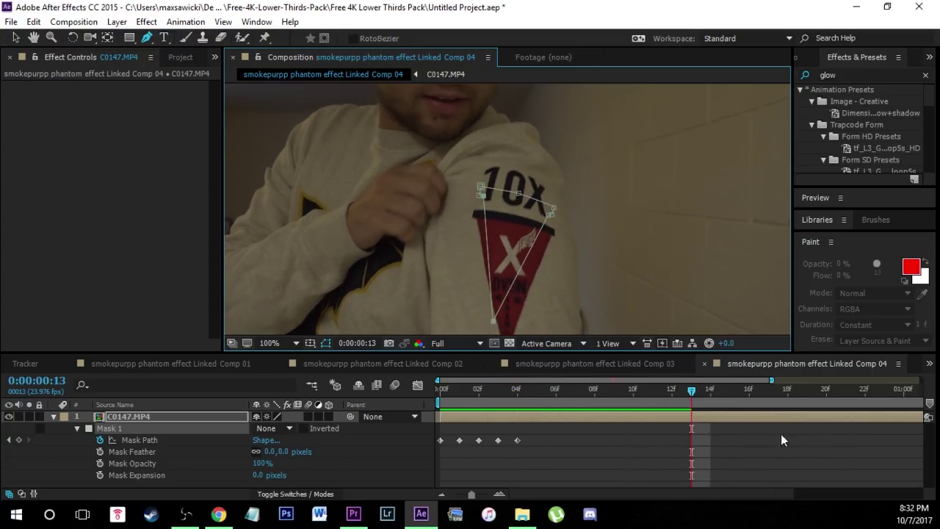
pyautogui.press('pageup')
pyautogui.press('pageup')
pyautogui.press('pageup')
pyautogui.press('pageup')
pyautogui.press('pageup')
pyautogui.press('pageup')
pyautogui.press('pageup')
pyautogui.press('pageup')
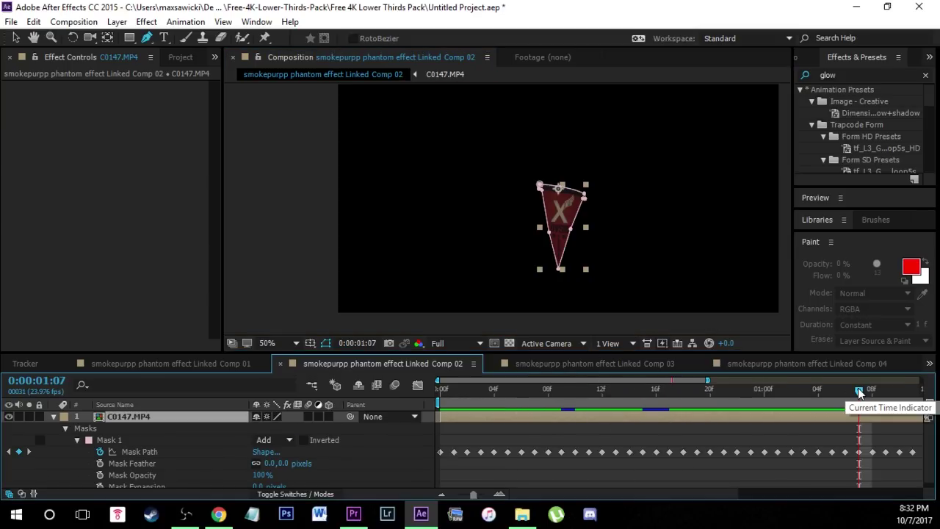
# In smokepurpp phantom effect Linked Comp 02, switch Mask 1's mode to None at 0:00:01:10 and restore it to Add
pyautogui.moveTo(857, 389); pyautogui.dragTo(899, 411)
pyautogui.click(285, 439)
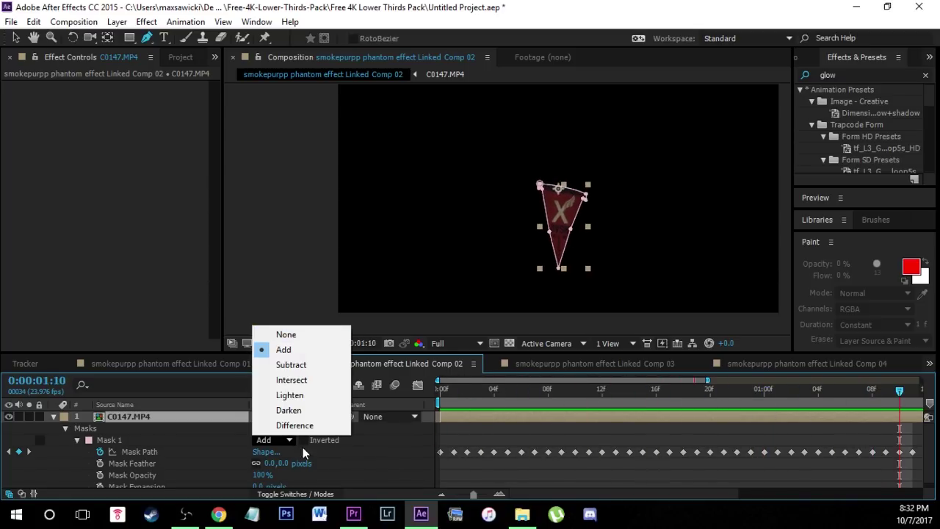
pyautogui.click(286, 335)
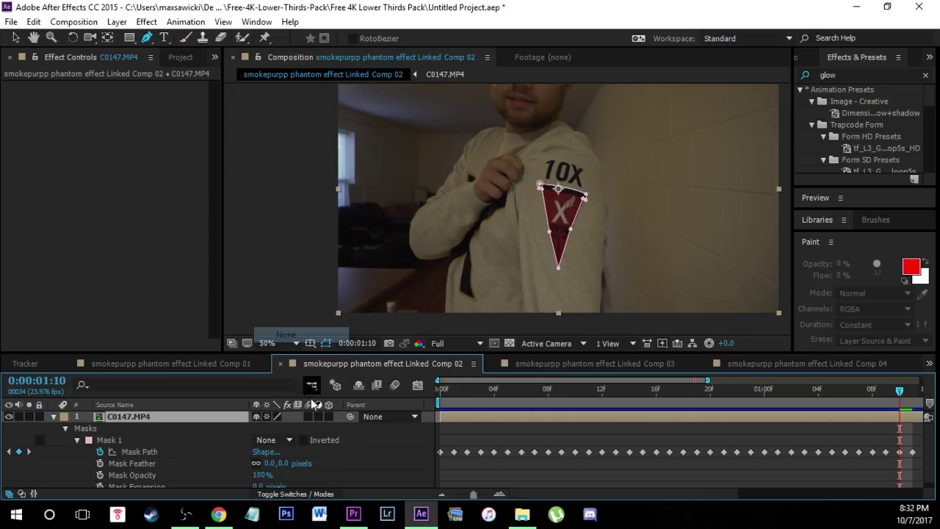
pyautogui.click(291, 440)
pyautogui.click(283, 349)
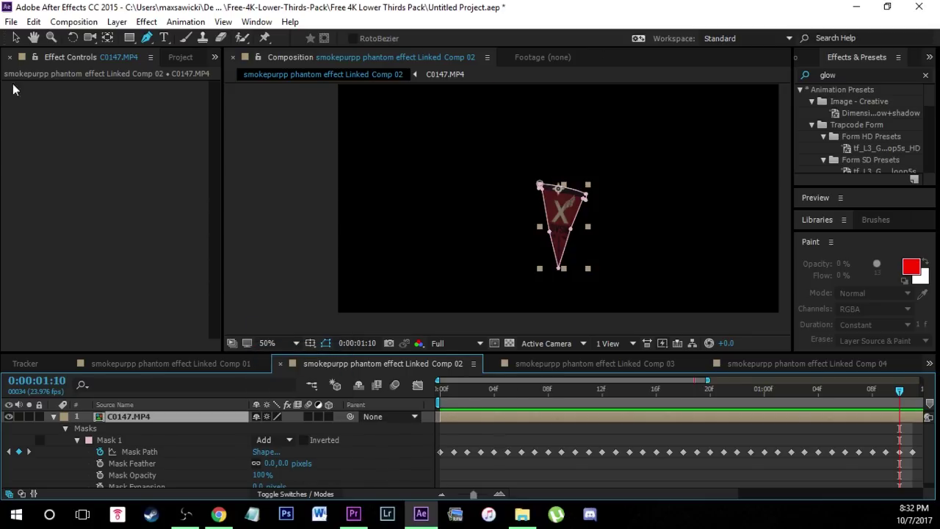
pyautogui.click(11, 21)
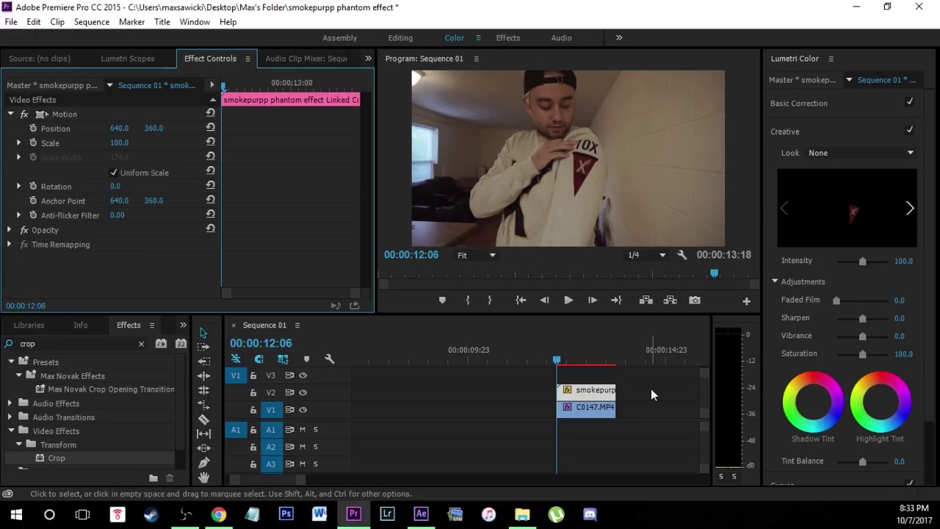
# Switch to Premiere Pro and play back Sequence 01 to check the linked comp over the C0147.MP4 clip
pyautogui.click(651, 390)
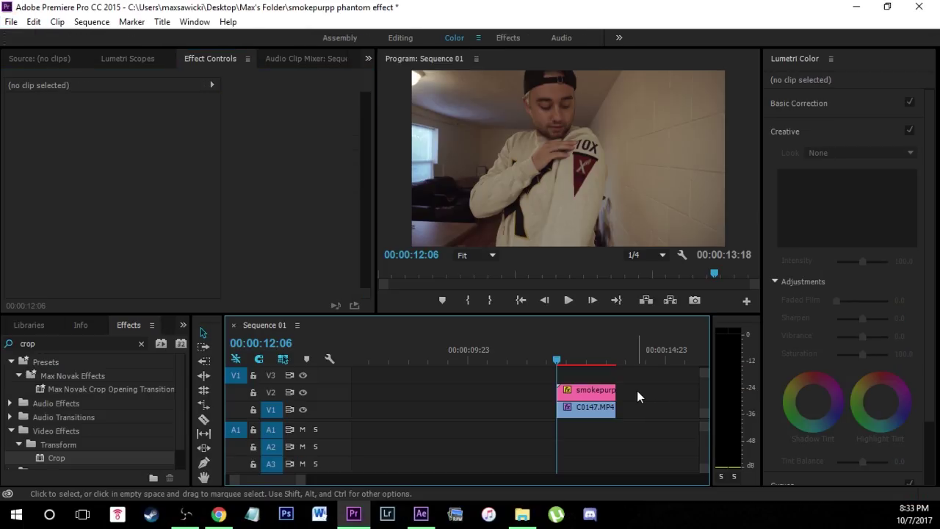
pyautogui.click(568, 300)
pyautogui.click(568, 303)
pyautogui.moveTo(583, 358); pyautogui.dragTo(561, 366)
# Hide the V1 video track and play back the masked pennant on its own
pyautogui.click(302, 410)
pyautogui.click(567, 300)
pyautogui.moveTo(608, 360); pyautogui.dragTo(563, 360)
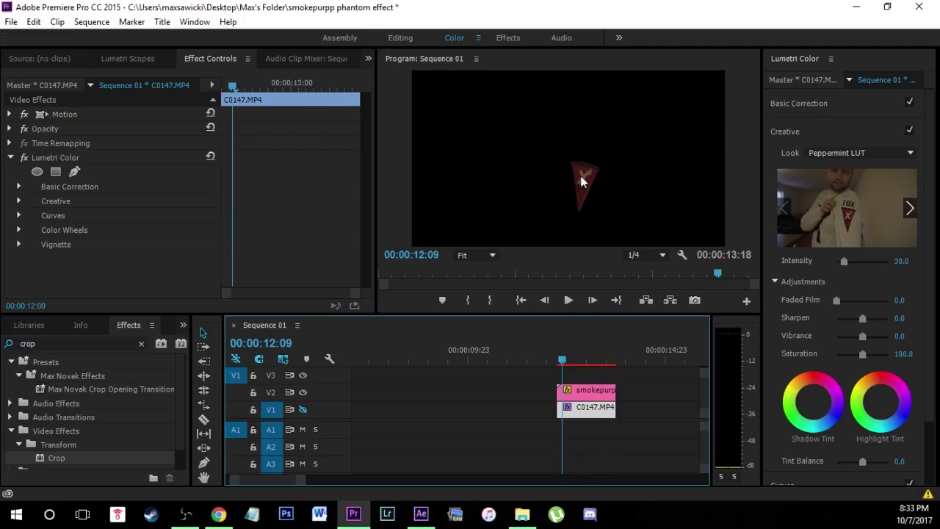
pyautogui.click(568, 301)
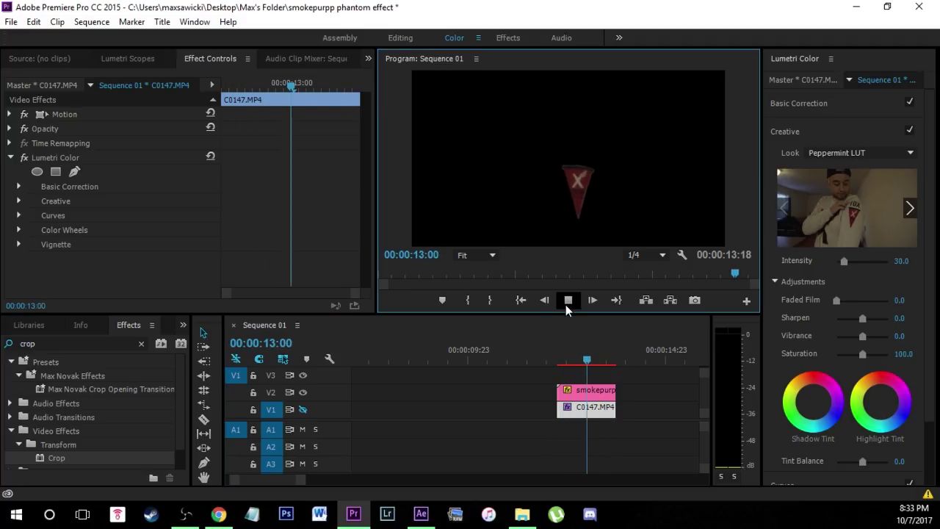
pyautogui.press('space')
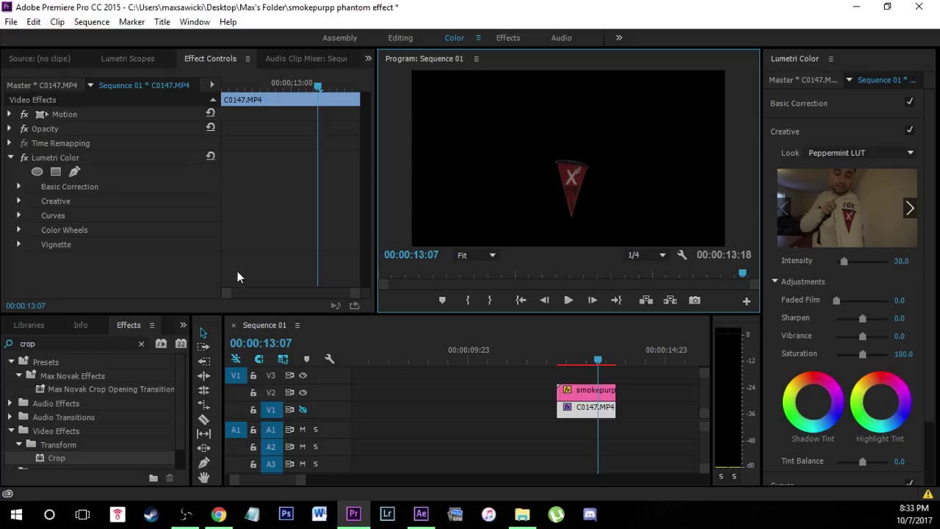
# Search the effects for "glow" and apply S_Glow to the linked comp clip on V2
pyautogui.click(141, 344)
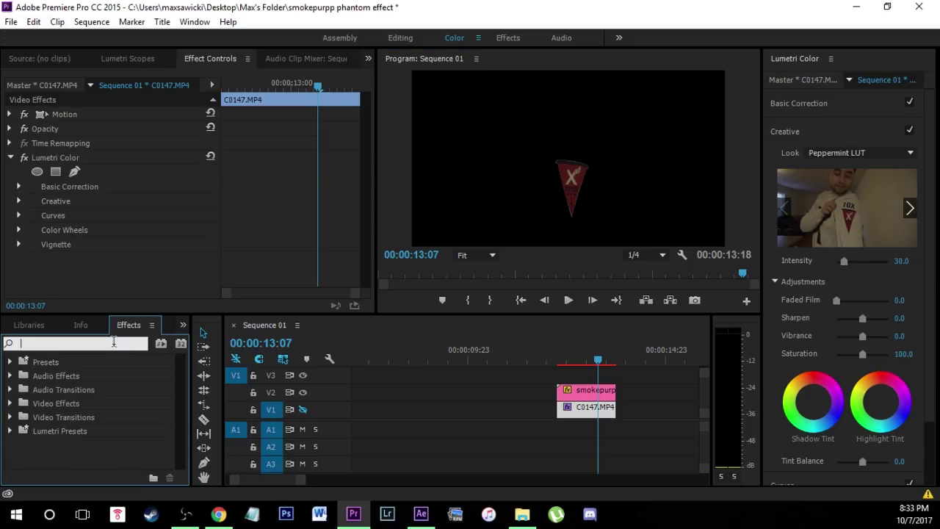
pyautogui.write('glow')
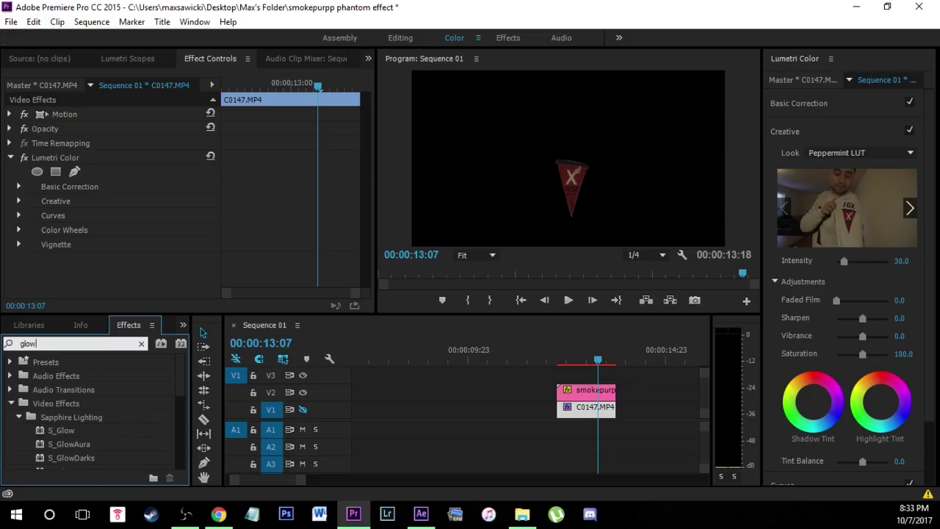
pyautogui.scroll(-10, 105, 443)
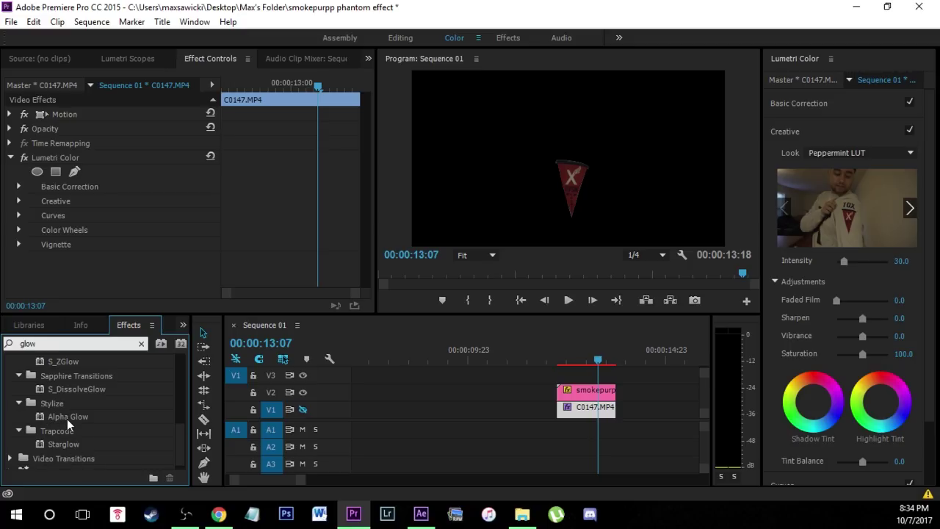
pyautogui.scroll(10, 101, 438)
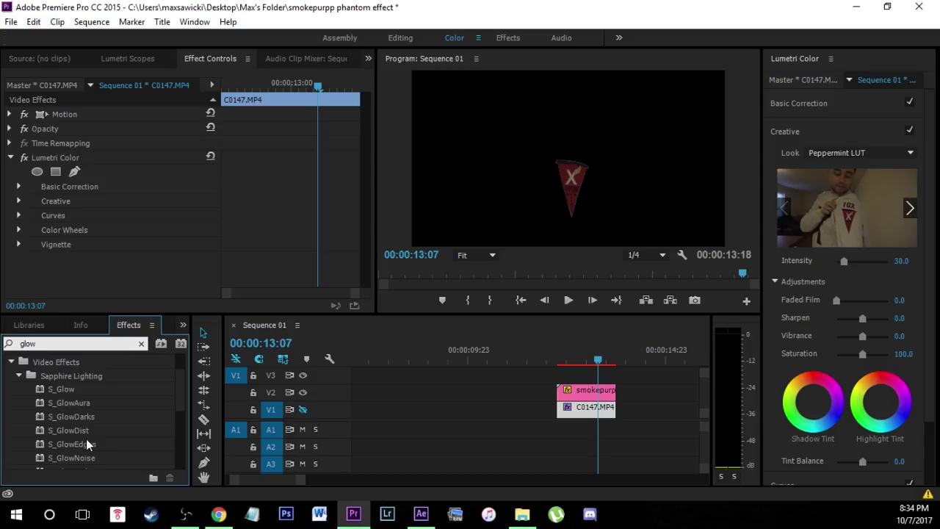
pyautogui.moveTo(60, 389); pyautogui.dragTo(587, 390)
pyautogui.moveTo(364, 143); pyautogui.dragTo(365, 188)
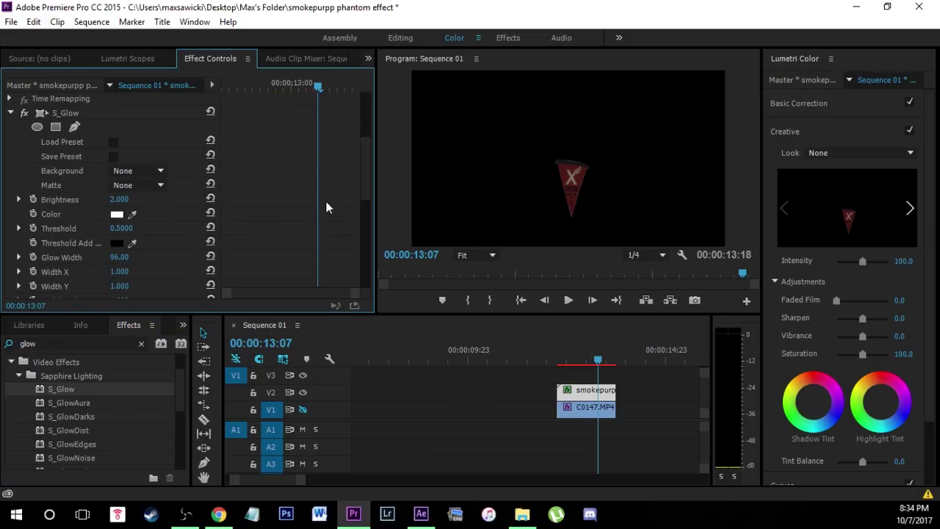
# Set S_Glow's Threshold to 0 and Brightness to 2.724, and scrub the clip to review the glow over the footage
pyautogui.click(19, 228)
pyautogui.moveTo(84, 255); pyautogui.dragTo(22, 269)
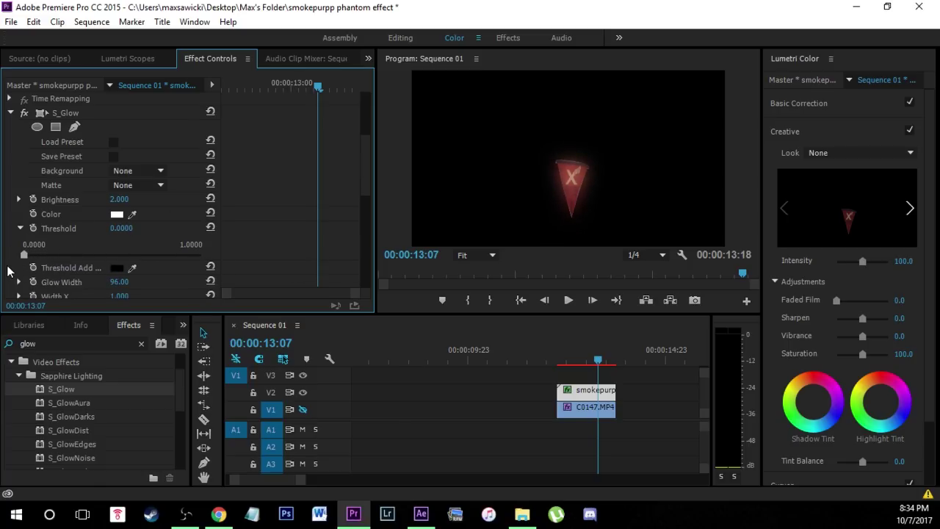
pyautogui.moveTo(556, 358)
pyautogui.mouseDown()
pyautogui.moveTo(600, 359)
pyautogui.moveTo(561, 360)
pyautogui.moveTo(560, 373)
pyautogui.mouseUp()
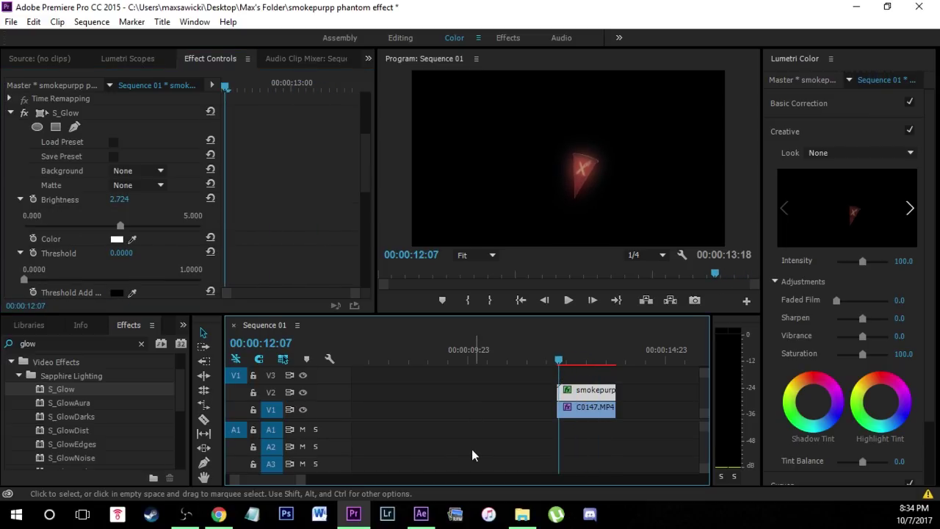
pyautogui.moveTo(561, 361)
pyautogui.mouseDown()
pyautogui.moveTo(597, 366)
pyautogui.moveTo(567, 367)
pyautogui.mouseUp()
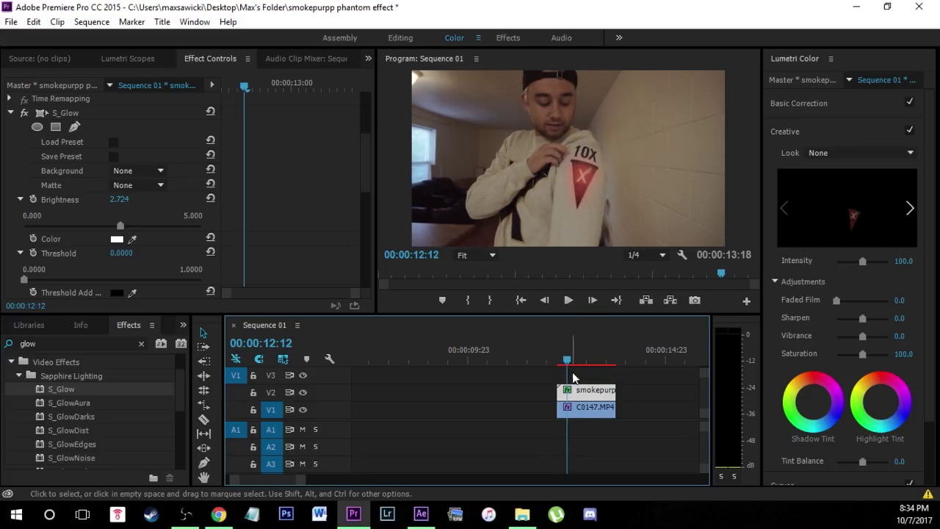
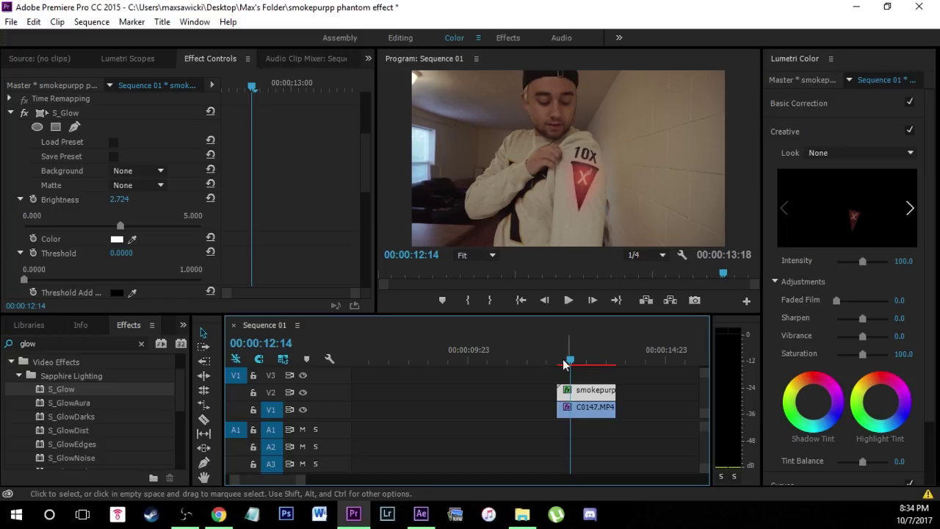
# At 00:00:12:07, enable keyframing for the linked comp clip's Position, Scale and Rotation
pyautogui.moveTo(570, 360)
pyautogui.mouseDown()
pyautogui.moveTo(554, 367)
pyautogui.moveTo(589, 367)
pyautogui.moveTo(558, 371)
pyautogui.mouseUp()
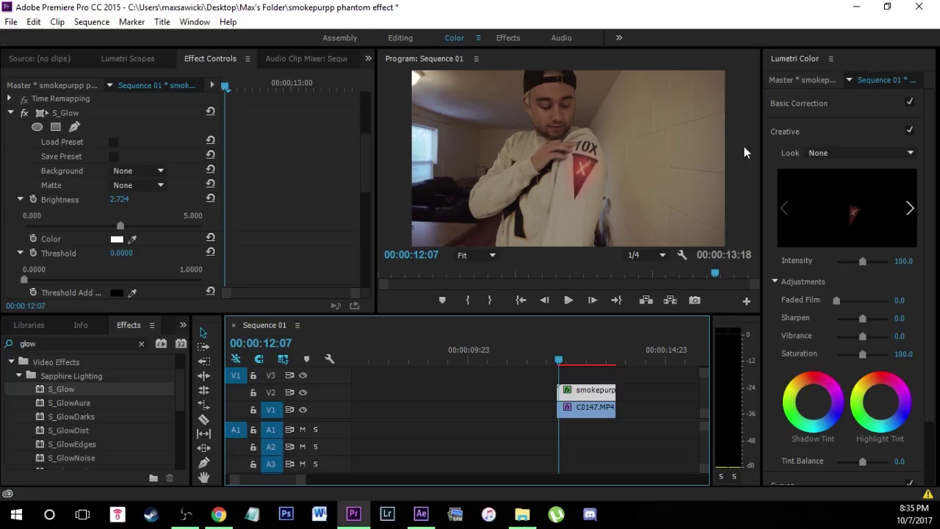
pyautogui.moveTo(365, 170); pyautogui.dragTo(351, 96)
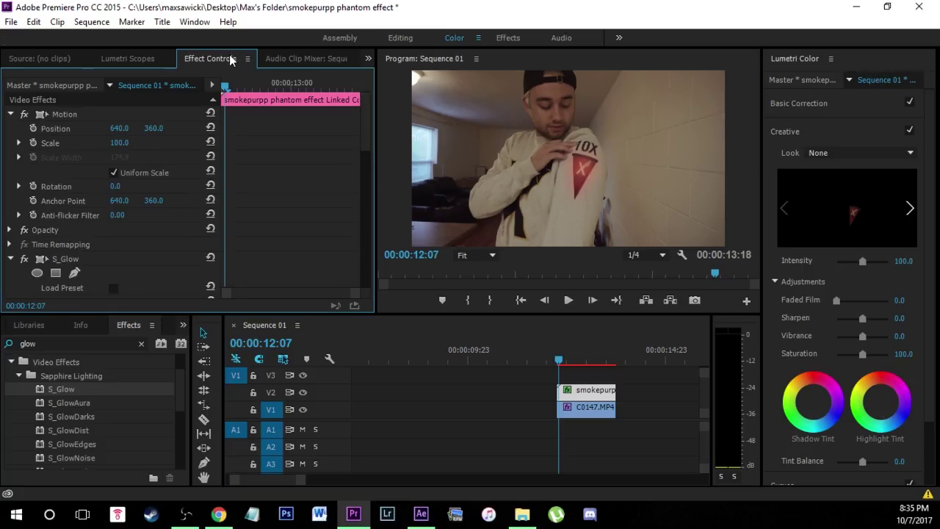
pyautogui.click(32, 129)
pyautogui.click(32, 142)
pyautogui.click(33, 187)
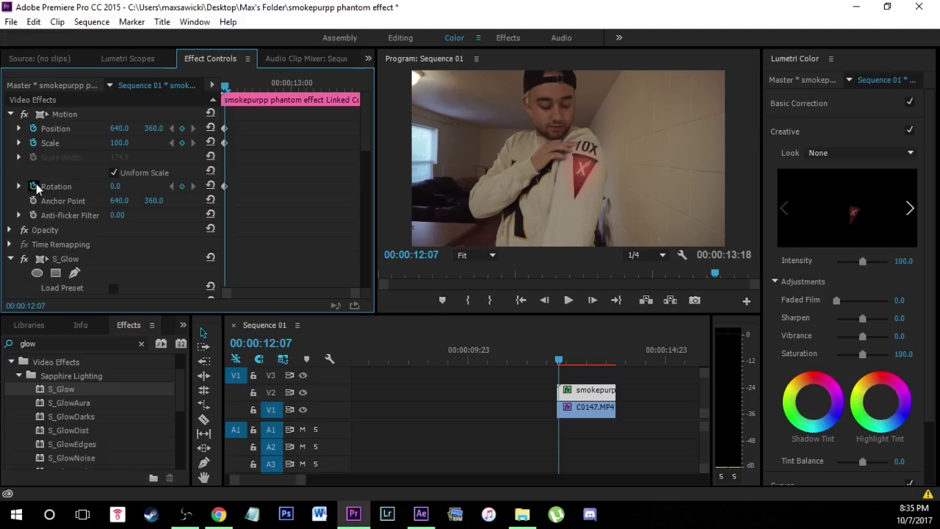
# At 00:00:12:09, scale the linked comp to 116.4 and move it to position 662.5, 345.9
pyautogui.click(562, 361)
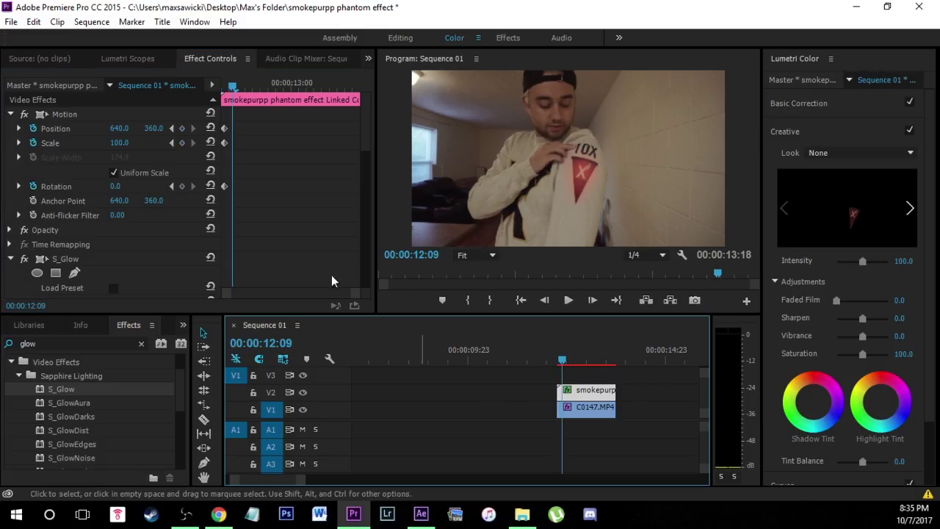
pyautogui.click(42, 114)
pyautogui.click(729, 249)
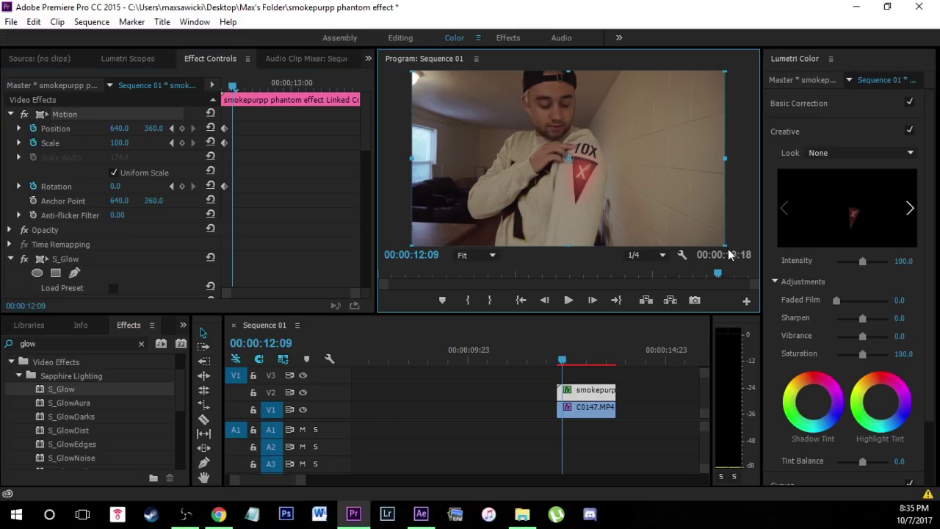
pyautogui.moveTo(726, 247); pyautogui.dragTo(749, 260)
pyautogui.moveTo(631, 177); pyautogui.dragTo(637, 173)
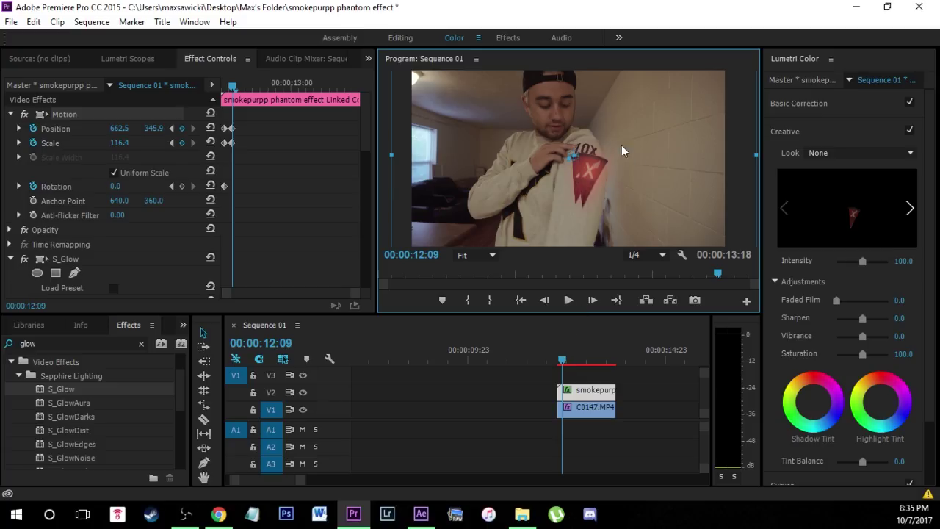
# Add four more Position keyframes drifting the pennant up and off the sleeve, including 721.6, 289.7 at 00:00:12:16 and 763.8, 258.8 at 00:00:13:01
pyautogui.moveTo(562, 360); pyautogui.dragTo(574, 365)
pyautogui.moveTo(616, 182); pyautogui.dragTo(625, 171)
pyautogui.moveTo(573, 360); pyautogui.dragTo(588, 360)
pyautogui.moveTo(635, 174); pyautogui.dragTo(644, 166)
pyautogui.moveTo(592, 360); pyautogui.dragTo(609, 360)
pyautogui.moveTo(614, 177); pyautogui.dragTo(646, 161)
pyautogui.moveTo(608, 359); pyautogui.dragTo(613, 360)
pyautogui.moveTo(632, 172); pyautogui.dragTo(633, 176)
# Keyframe the linked comp's Rotation at about 8° at 00:00:12:15 and 5.7° at 00:00:13:08
pyautogui.moveTo(606, 361); pyautogui.dragTo(572, 374)
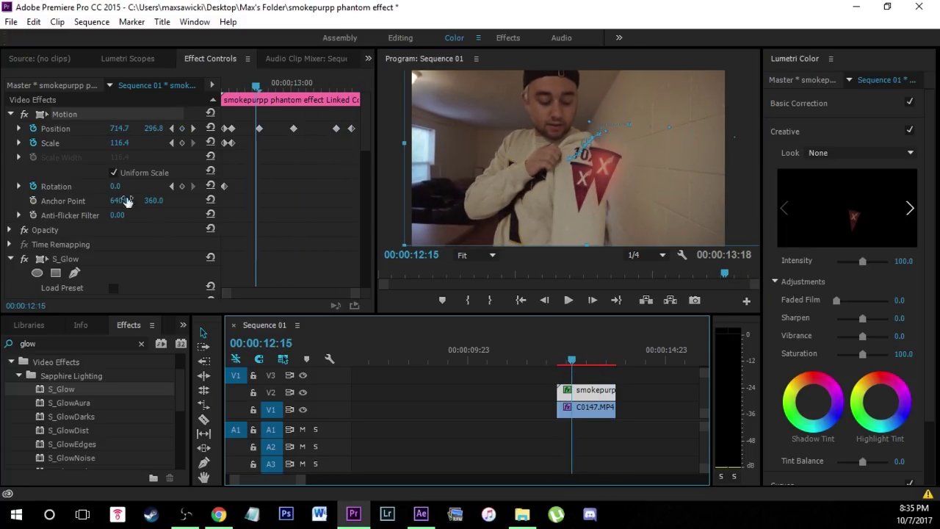
pyautogui.click(50, 237)
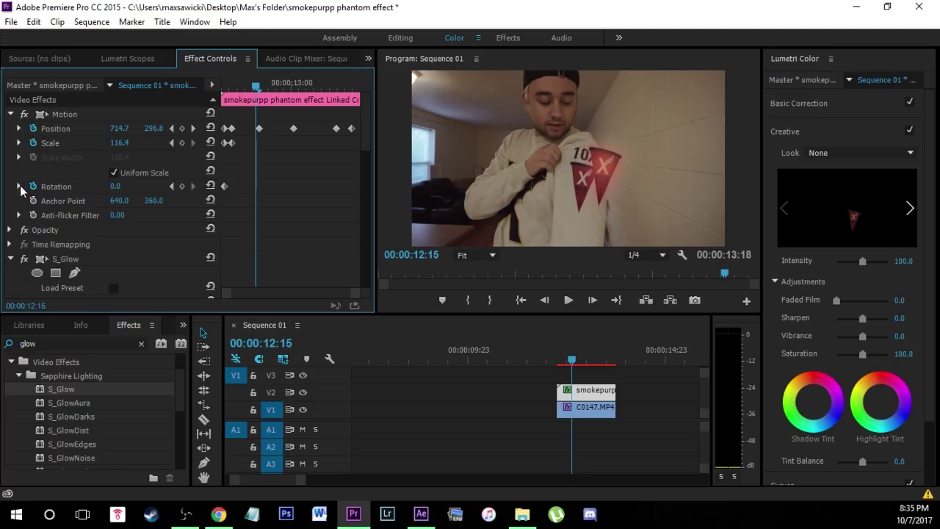
pyautogui.click(19, 186)
pyautogui.moveTo(120, 211)
pyautogui.mouseDown()
pyautogui.moveTo(123, 203)
pyautogui.moveTo(119, 210)
pyautogui.mouseUp()
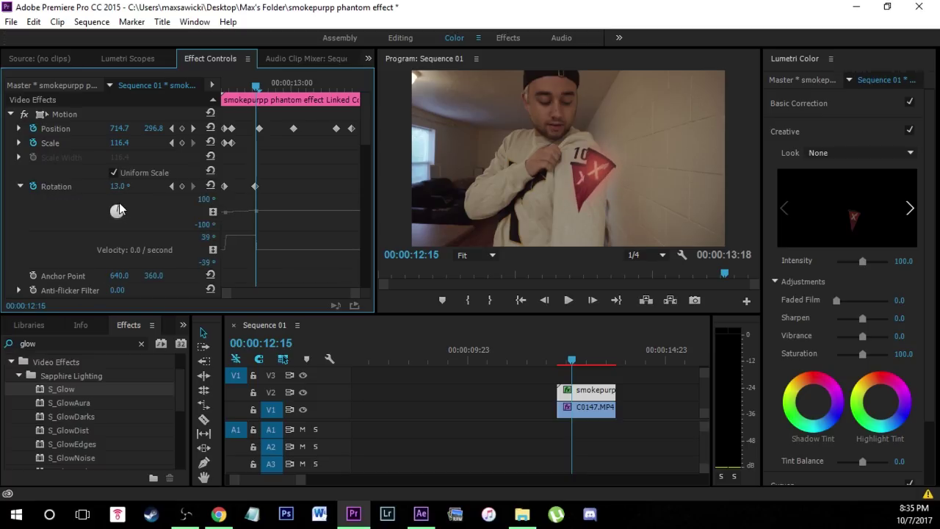
pyautogui.moveTo(571, 360); pyautogui.dragTo(600, 361)
pyautogui.moveTo(121, 204); pyautogui.dragTo(158, 231)
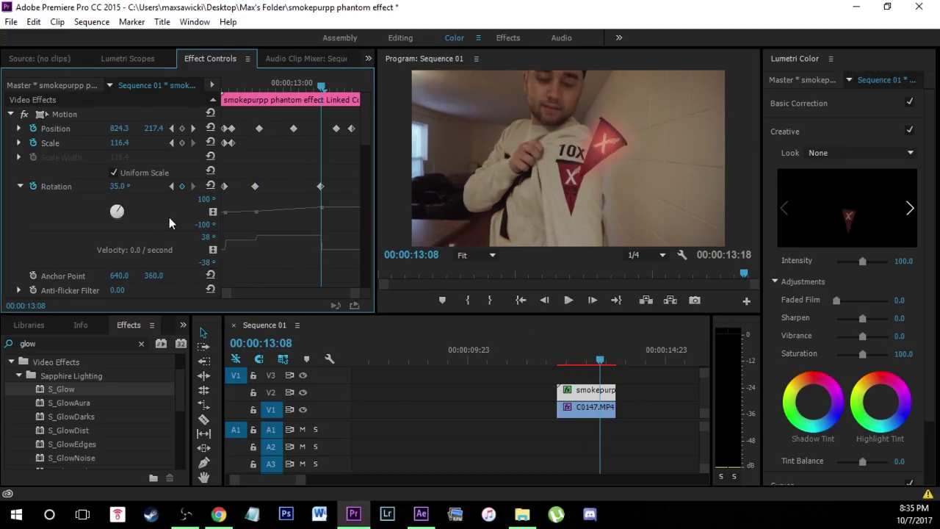
pyautogui.moveTo(115, 208); pyautogui.dragTo(117, 206)
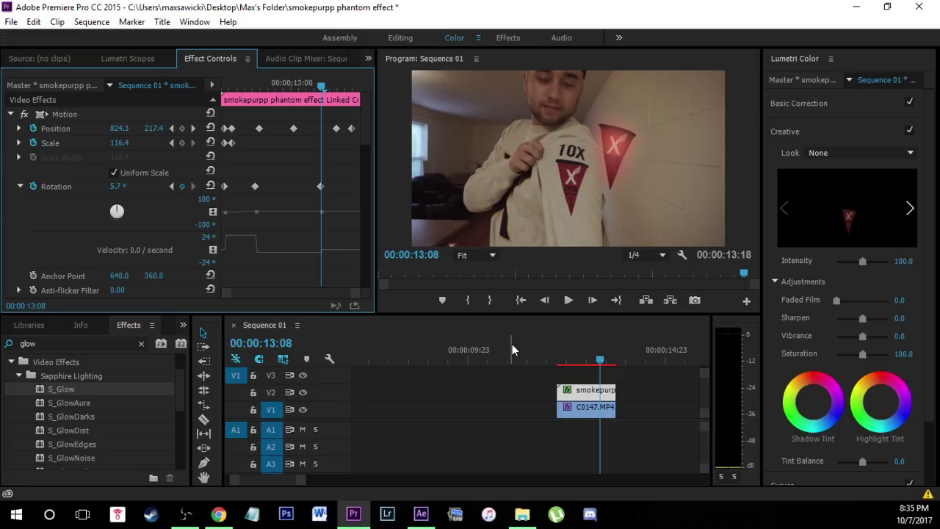
pyautogui.moveTo(602, 361)
pyautogui.mouseDown()
pyautogui.moveTo(570, 362)
pyautogui.moveTo(596, 366)
pyautogui.moveTo(566, 364)
pyautogui.moveTo(595, 363)
pyautogui.moveTo(558, 376)
pyautogui.moveTo(611, 365)
pyautogui.moveTo(562, 365)
pyautogui.moveTo(595, 364)
pyautogui.moveTo(592, 371)
pyautogui.mouseUp()
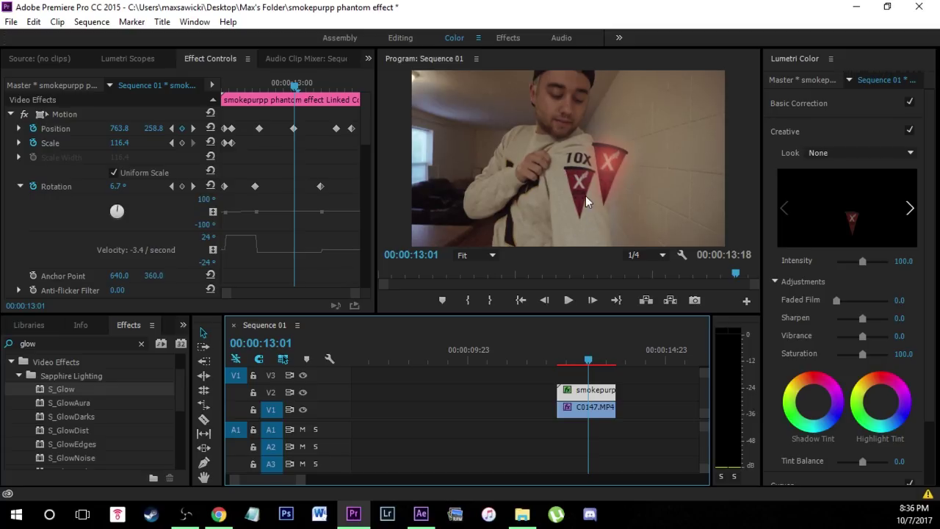
# Hide the V2 video track and export the frame at 00:00:12:07 as a JPEG still
pyautogui.moveTo(584, 362); pyautogui.dragTo(562, 365)
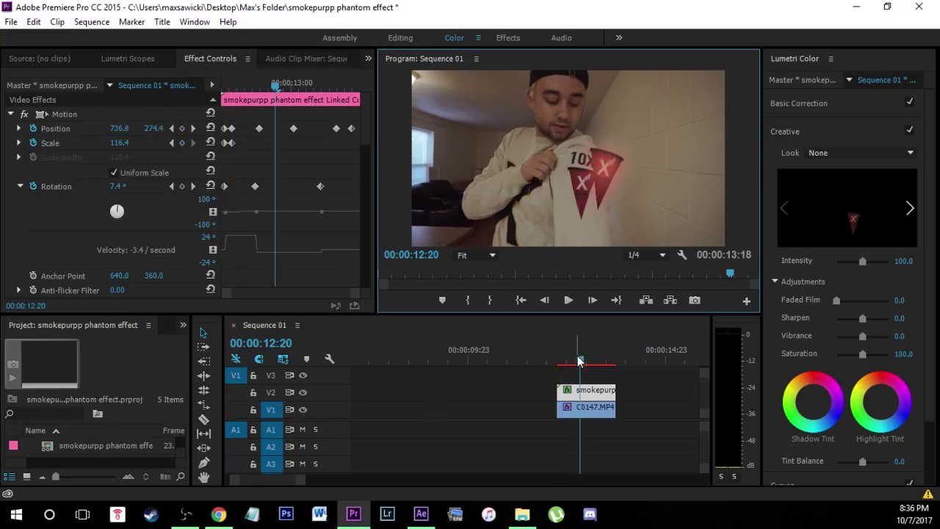
pyautogui.moveTo(577, 360); pyautogui.dragTo(574, 361)
pyautogui.click(302, 392)
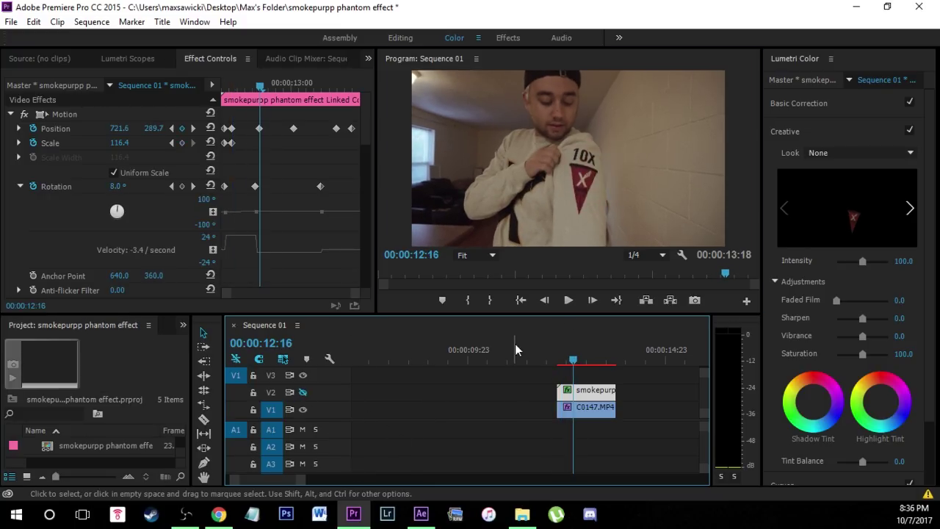
pyautogui.moveTo(573, 360); pyautogui.dragTo(559, 362)
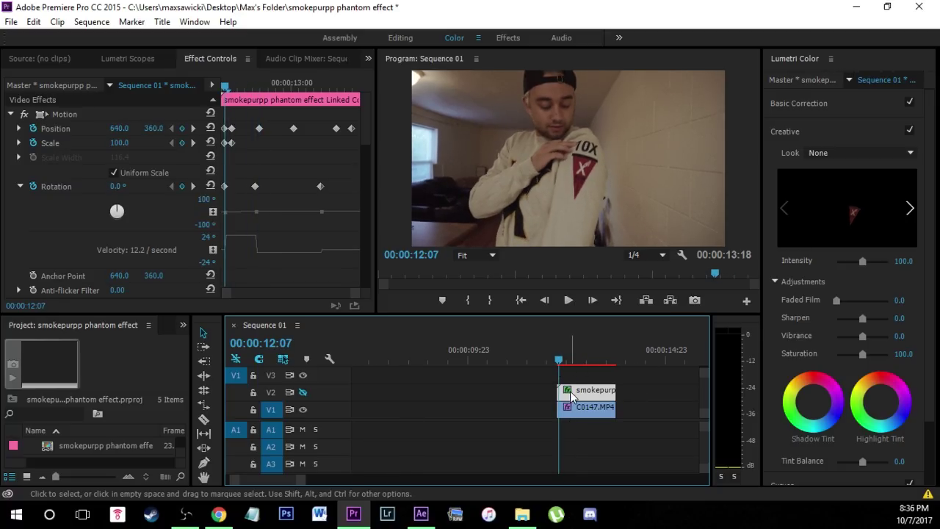
pyautogui.click(694, 301)
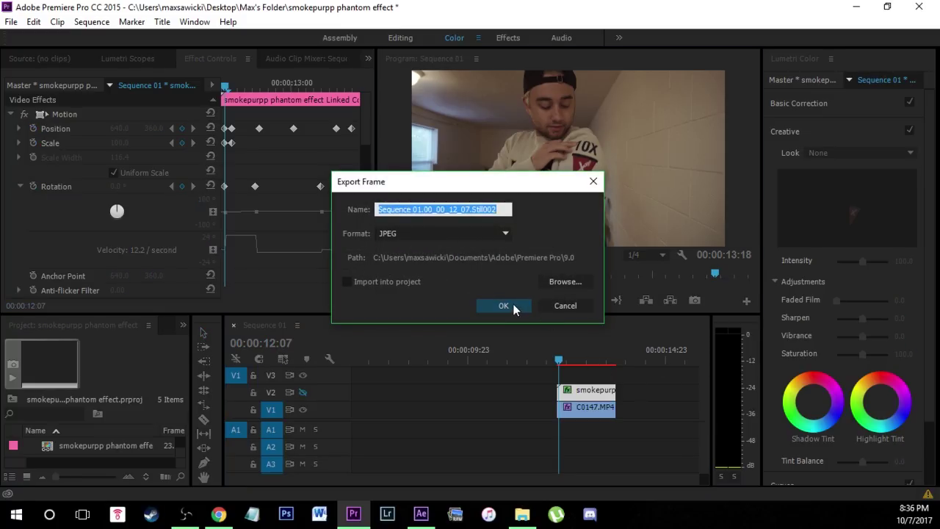
pyautogui.click(503, 306)
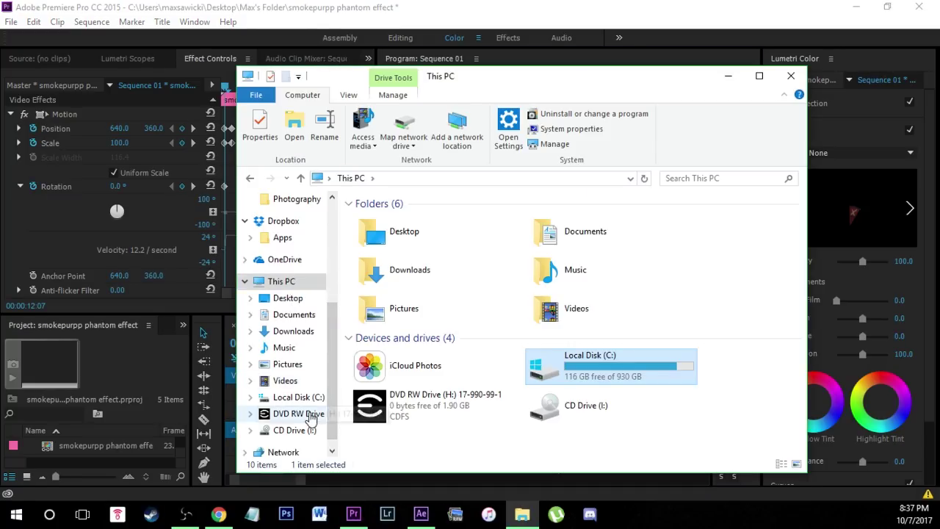
# In File Explorer, browse to the exported stills in Documents > Adobe > Premiere Pro > 9.0
pyautogui.scroll(-1, 308, 417)
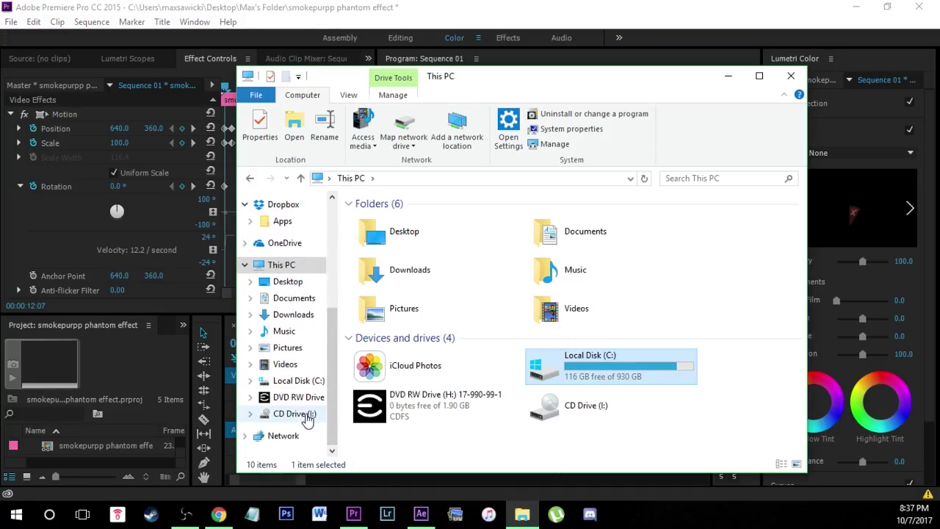
pyautogui.click(294, 298)
pyautogui.scroll(-4, 387, 346)
pyautogui.scroll(-2, 384, 428)
pyautogui.doubleClick(379, 348)
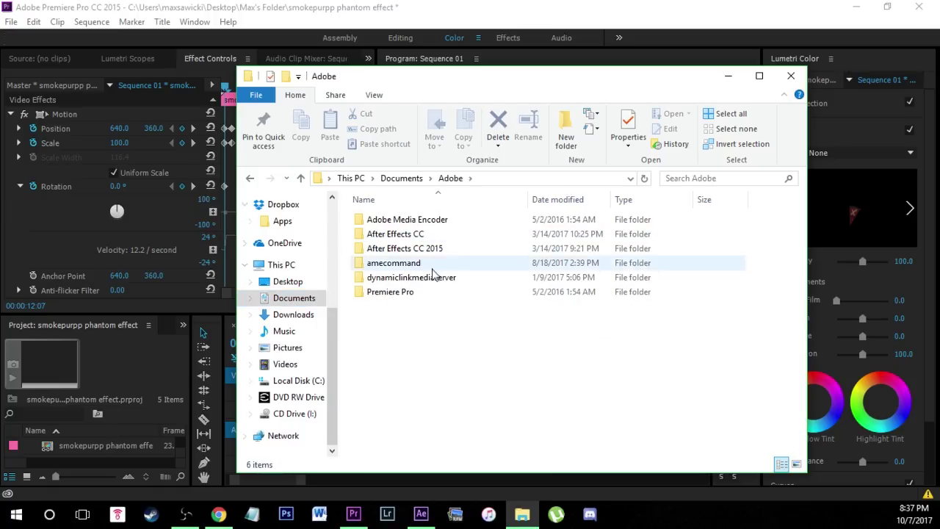
pyautogui.doubleClick(390, 292)
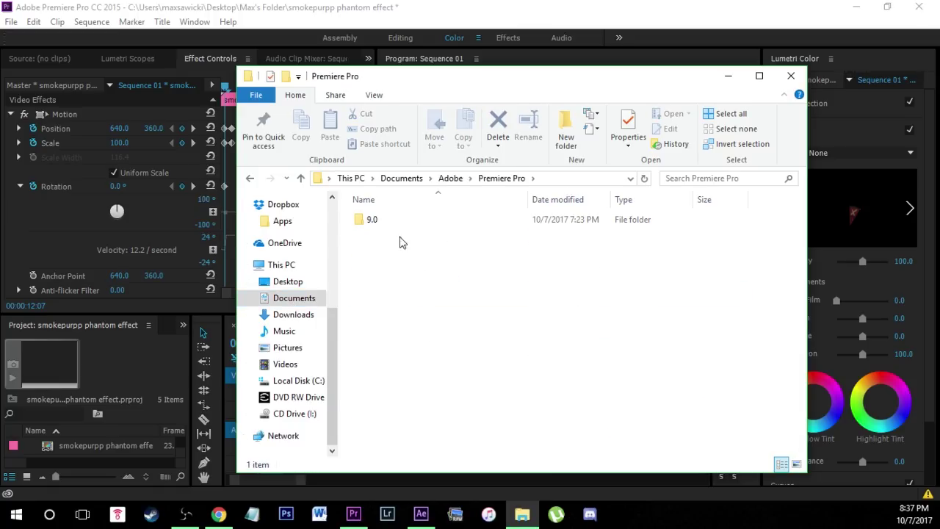
pyautogui.doubleClick(373, 219)
pyautogui.scroll(-3, 462, 363)
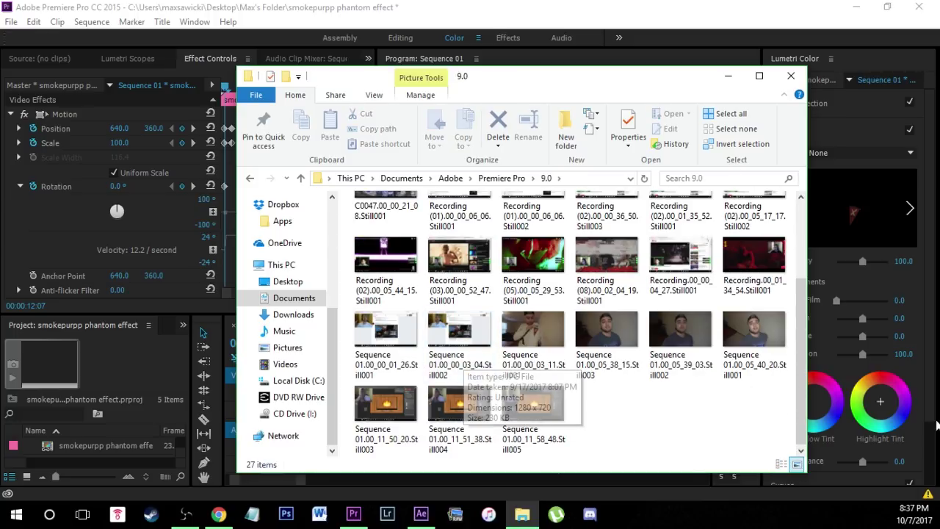
# Import the still Sequence 01.00_00_03_11.Still001 into the Premiere Pro project and return to Premiere Pro
pyautogui.click(532, 334)
pyautogui.moveTo(546, 331); pyautogui.dragTo(95, 451)
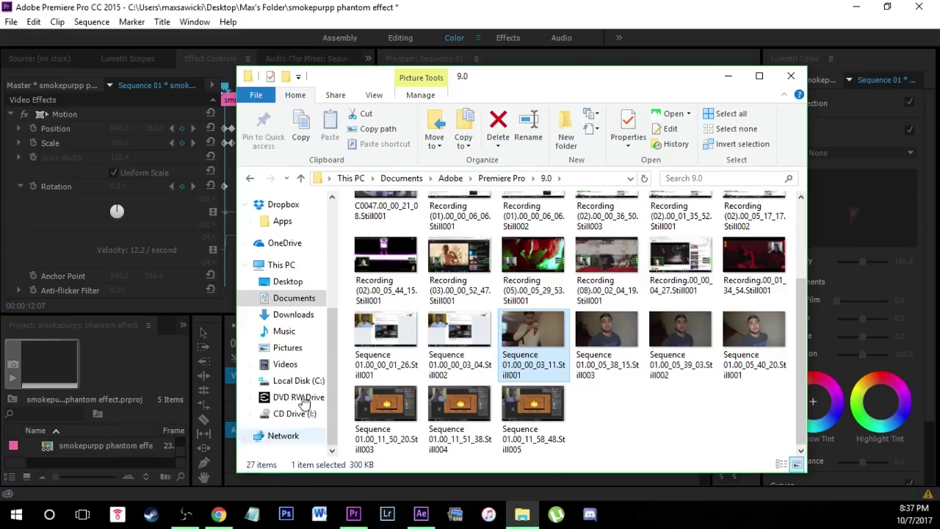
pyautogui.click(389, 10)
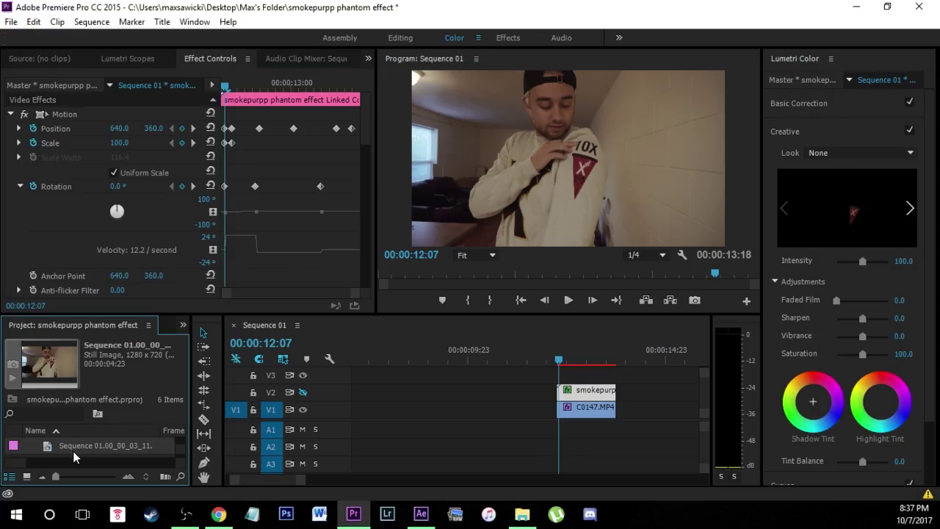
# Place the imported still on V3 above the linked comp, starting at 00:00:12:06, and scrub its opening frames
pyautogui.moveTo(72, 450); pyautogui.dragTo(556, 359)
pyautogui.click(557, 360)
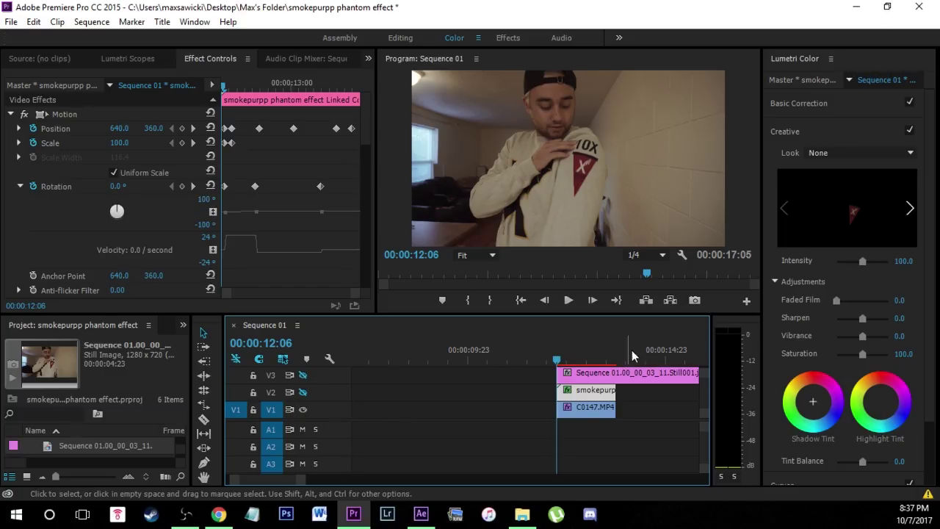
pyautogui.click(572, 360)
pyautogui.moveTo(572, 361); pyautogui.dragTo(557, 360)
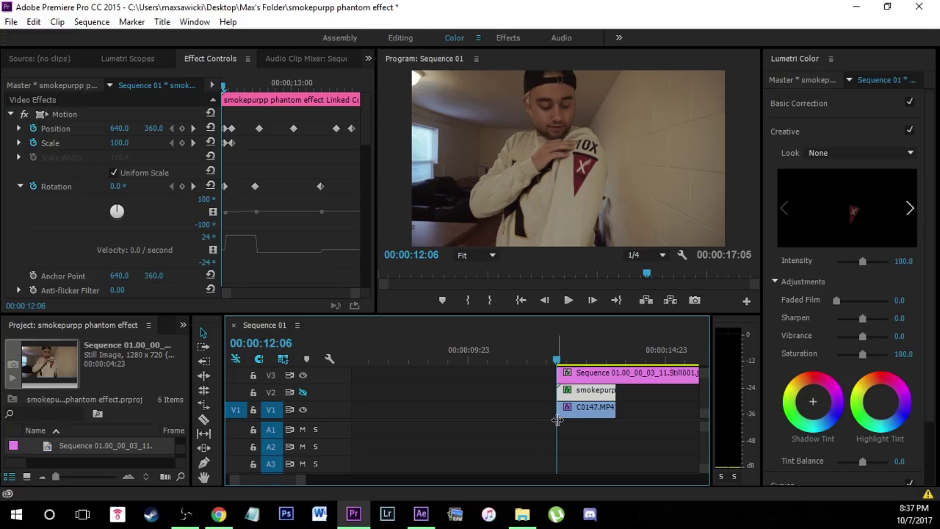
# Search the effects for "crop" and apply Crop to the still image on V3
pyautogui.click(614, 377)
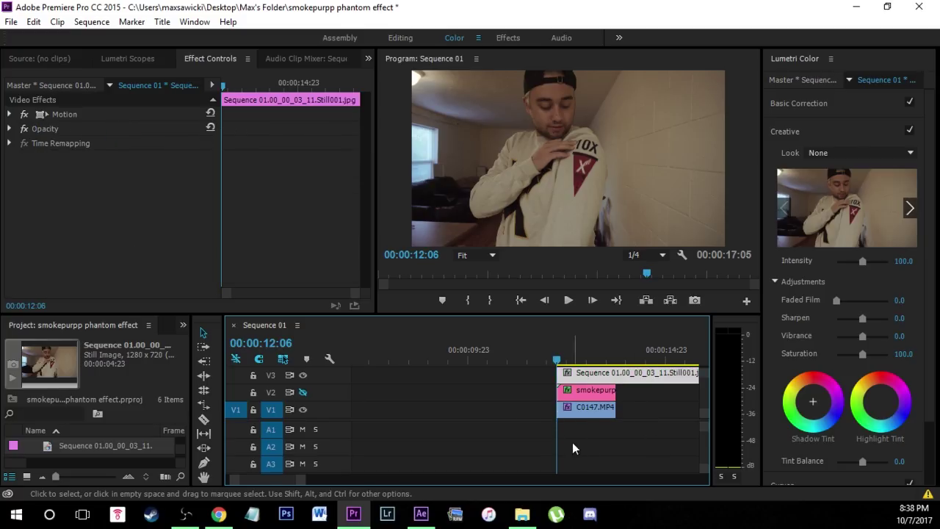
pyautogui.click(183, 324)
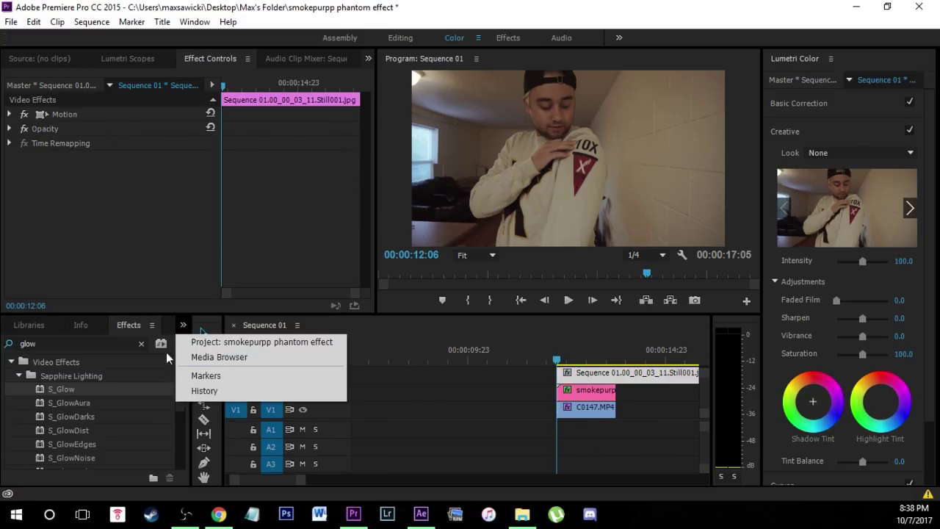
pyautogui.click(145, 330)
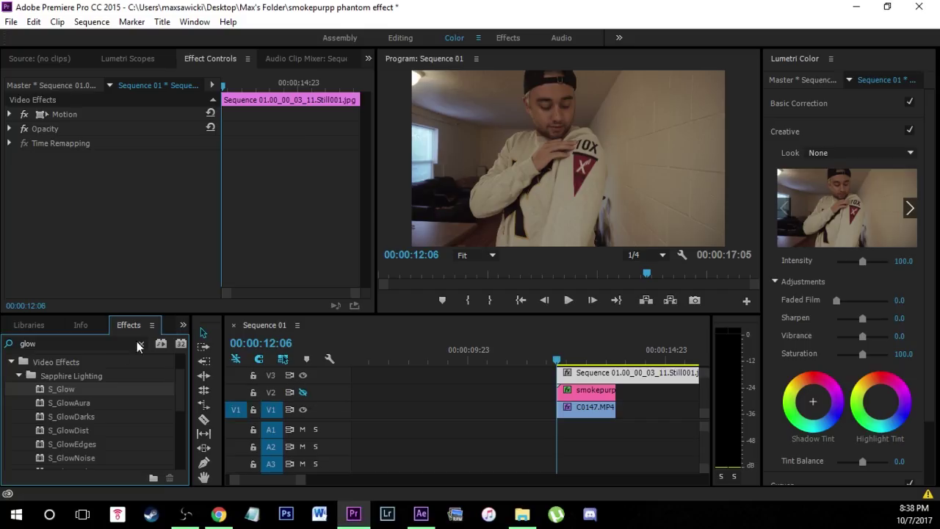
pyautogui.click(140, 343)
pyautogui.write('crop')
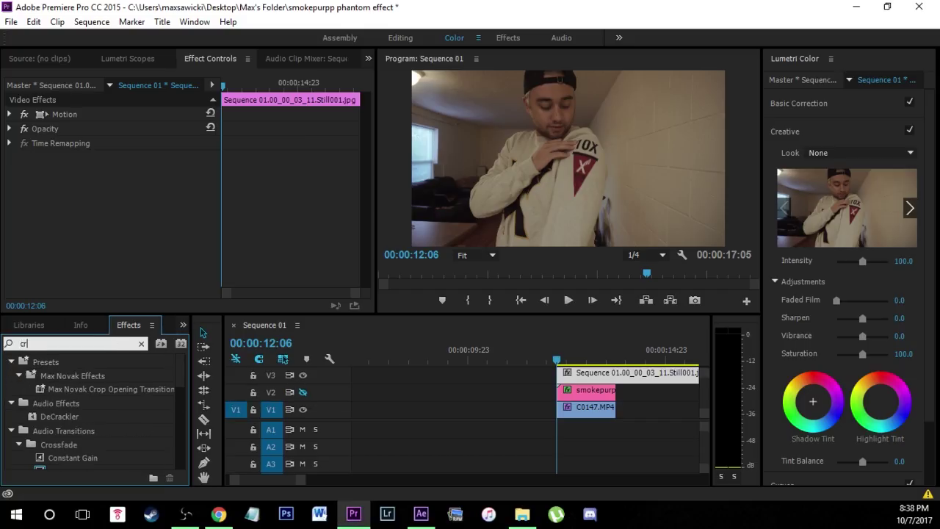
pyautogui.scroll(-1, 80, 388)
pyautogui.moveTo(62, 438); pyautogui.dragTo(588, 373)
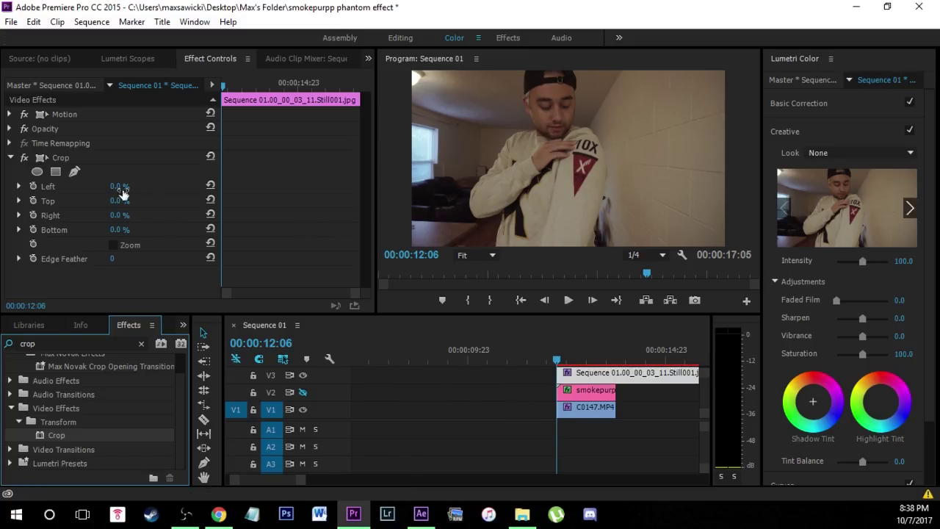
# Draw a small triangular Crop mask with the Pen tool on the blank sleeve fabric below the pennant
pyautogui.click(74, 172)
pyautogui.click(562, 209)
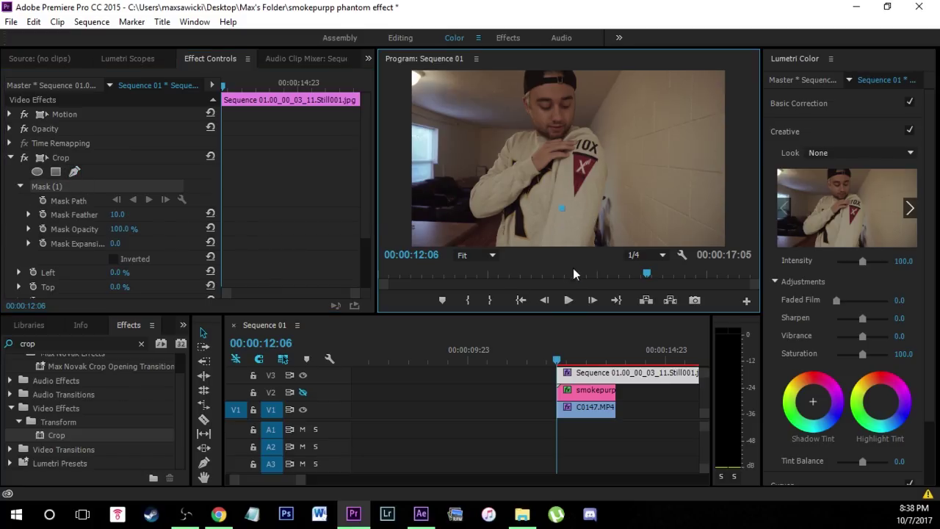
pyautogui.click(566, 243)
pyautogui.click(566, 214)
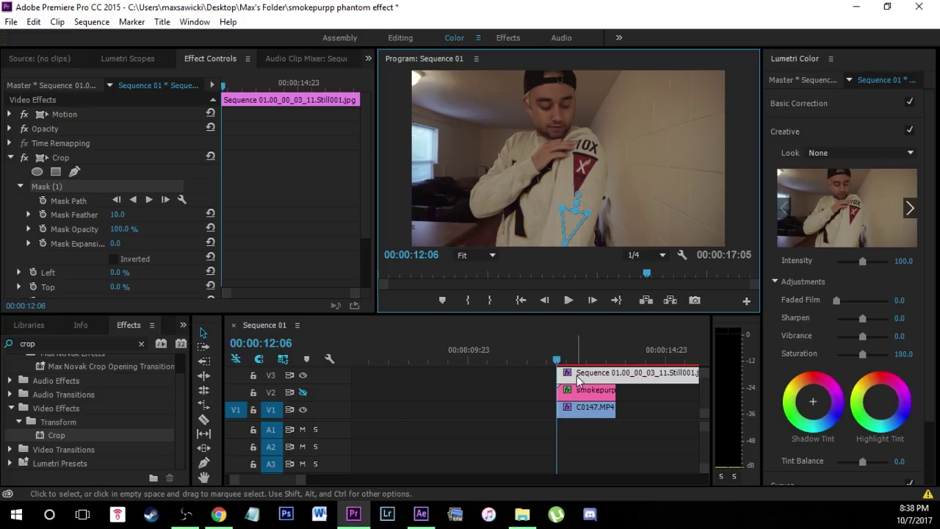
# Set the Crop effect's Left value to 100% and invert Mask (1)
pyautogui.scroll(-2, 285, 196)
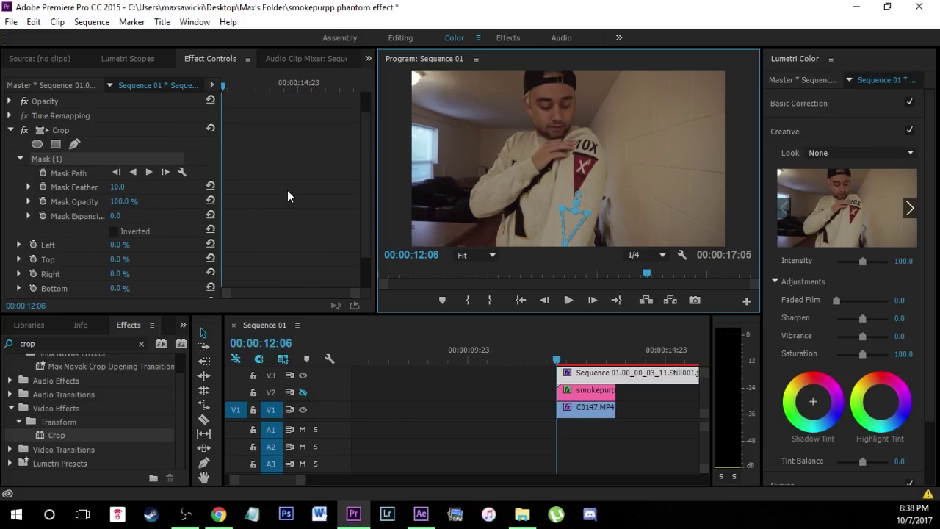
pyautogui.moveTo(127, 248); pyautogui.dragTo(191, 248)
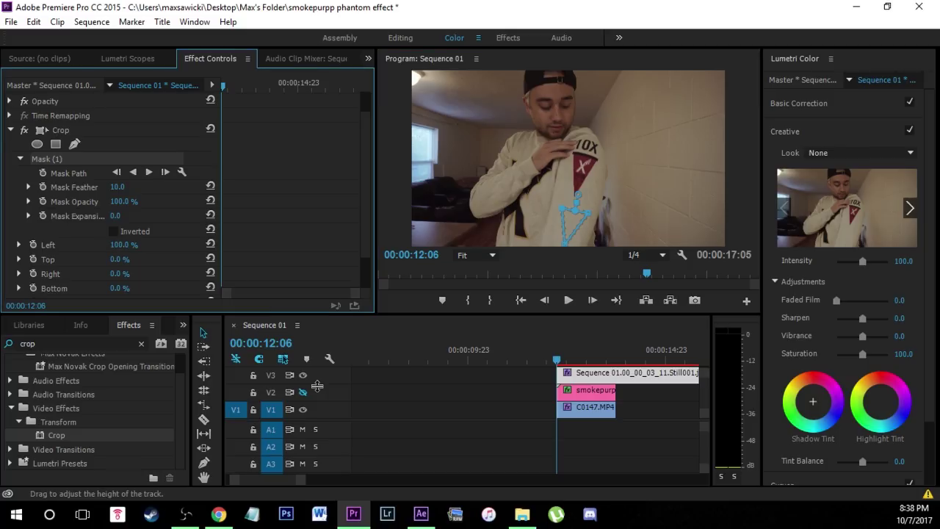
pyautogui.click(113, 232)
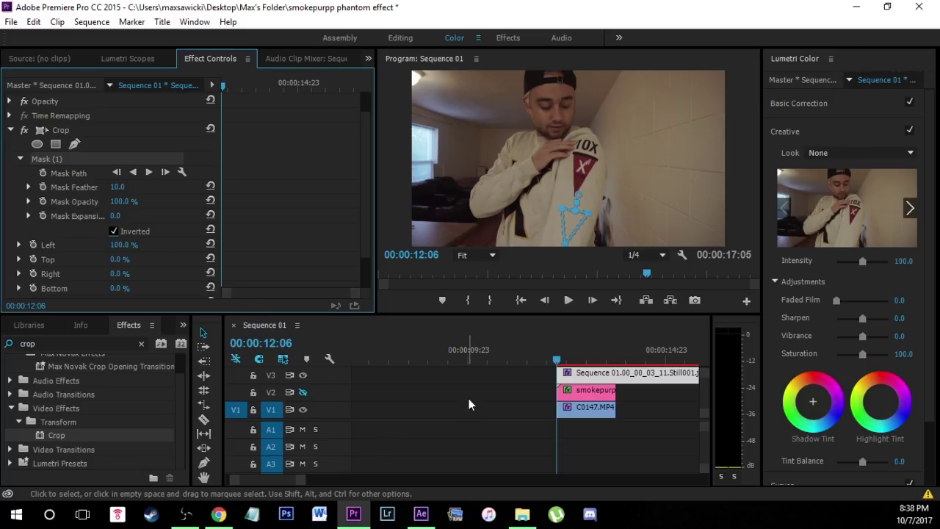
# Hide the V1 track to inspect the cut-out sleeve fabric on its own at 00:00:12:07, then show V1 again
pyautogui.click(303, 410)
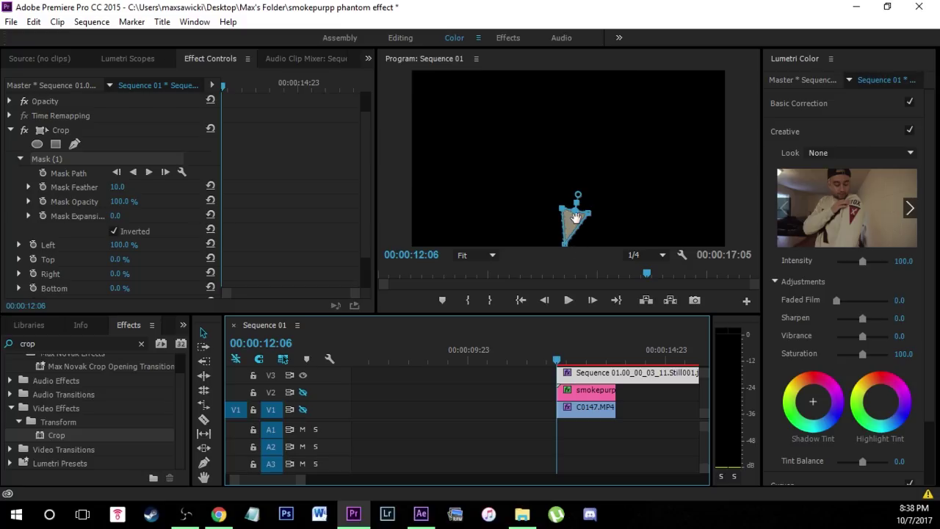
pyautogui.moveTo(556, 357)
pyautogui.mouseDown()
pyautogui.moveTo(610, 358)
pyautogui.moveTo(564, 371)
pyautogui.mouseUp()
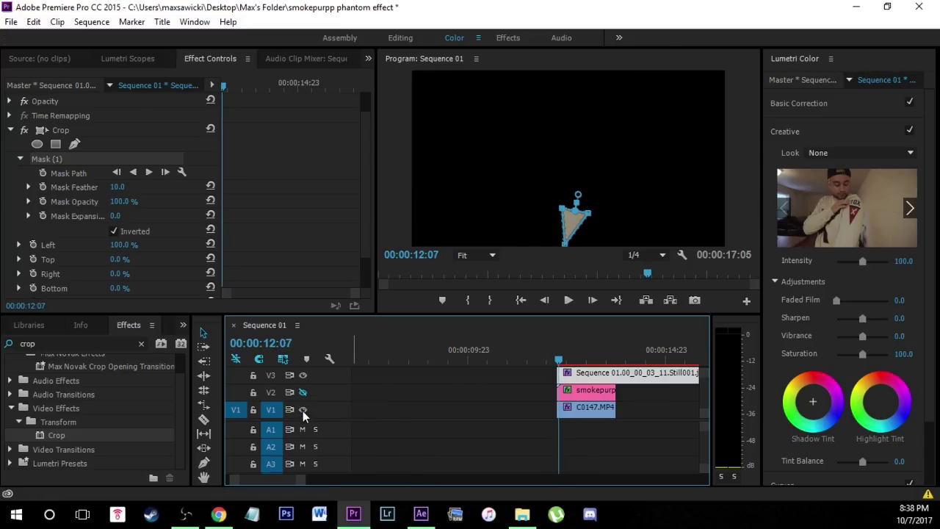
pyautogui.click(303, 409)
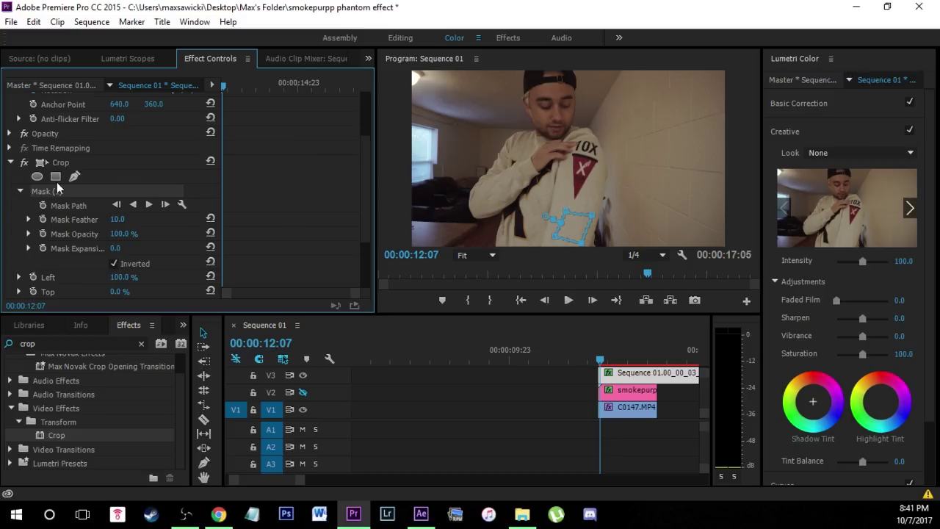
# Move the masked fabric still up over the pennant patch, to Position about 670.9, 98.4 at 00:00:12:07
pyautogui.click(66, 166)
pyautogui.moveTo(365, 232); pyautogui.dragTo(365, 188)
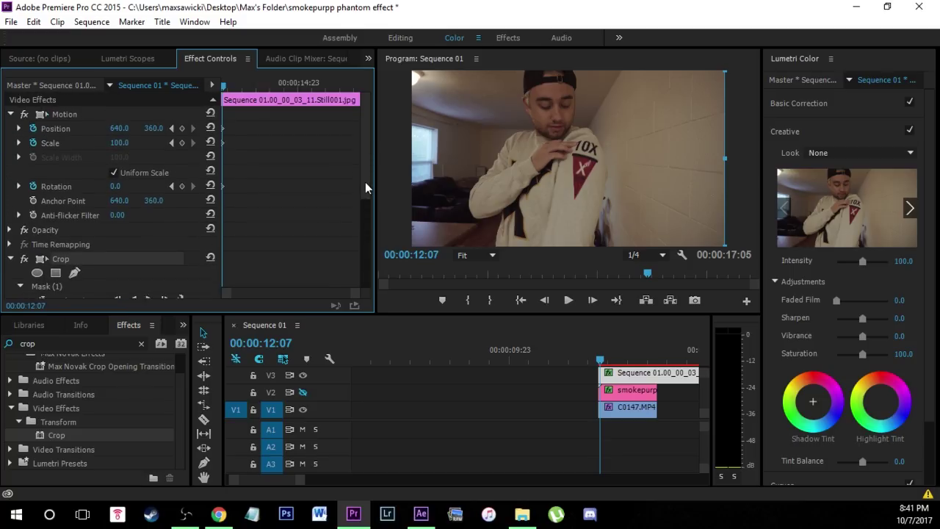
pyautogui.click(39, 116)
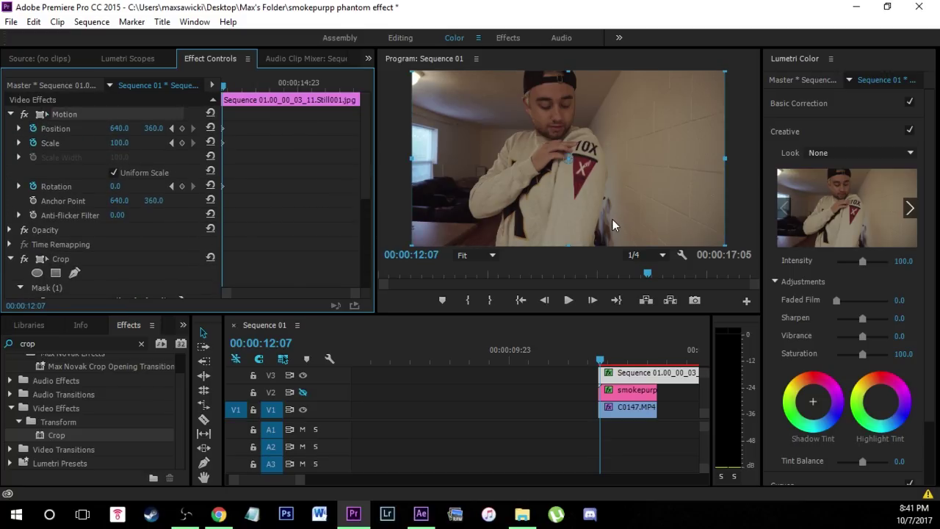
pyautogui.moveTo(611, 219); pyautogui.dragTo(609, 191)
pyautogui.moveTo(610, 184); pyautogui.dragTo(620, 161)
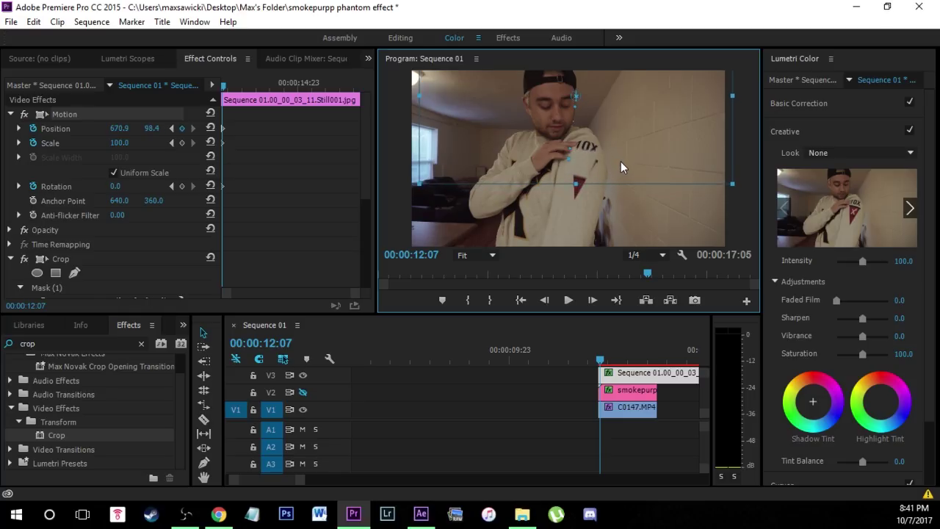
# Reshape the first Crop mask on the V3 still so its lower points extend down past the pennant's tip
pyautogui.moveTo(365, 172); pyautogui.dragTo(359, 231)
pyautogui.click(55, 177)
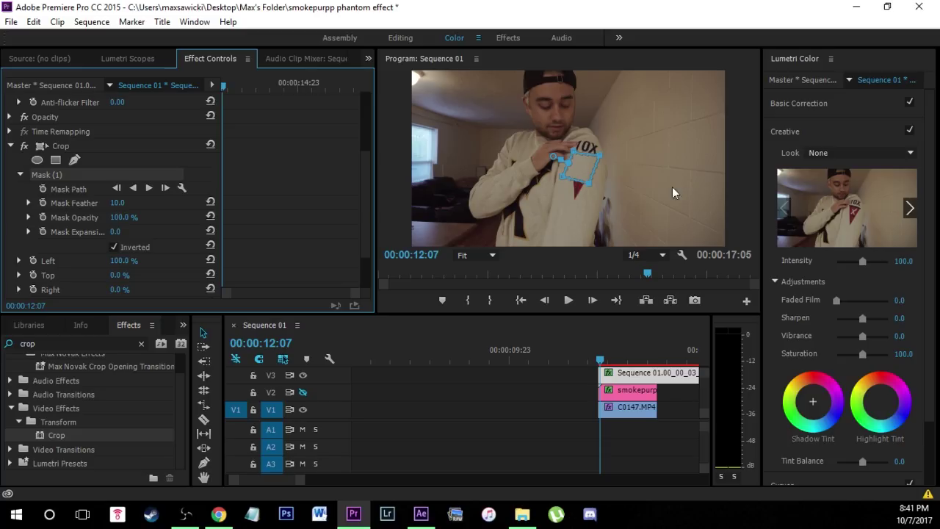
pyautogui.click(600, 160)
pyautogui.moveTo(599, 157); pyautogui.dragTo(600, 159)
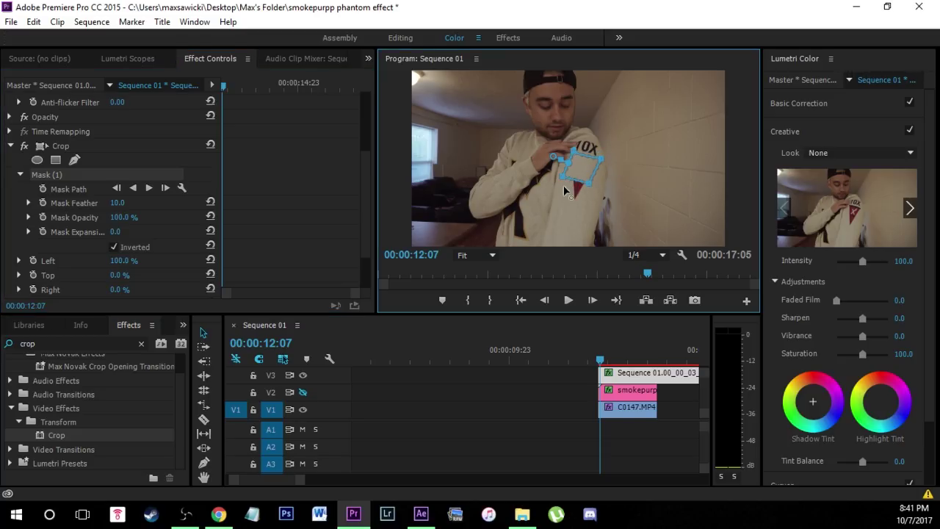
pyautogui.moveTo(569, 204); pyautogui.dragTo(584, 195)
# Scale the fabric still up to 129 so it covers the whole pennant patch
pyautogui.scroll(5, 300, 166)
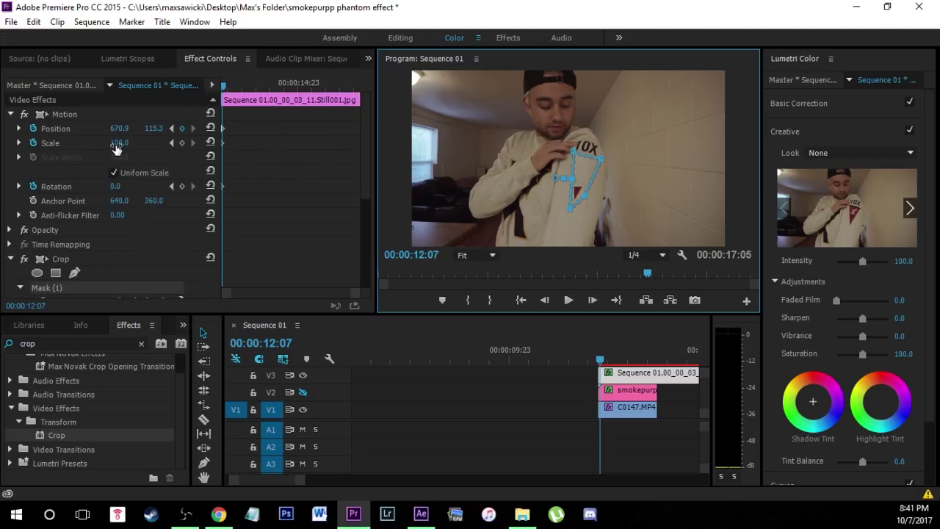
pyautogui.click(19, 142)
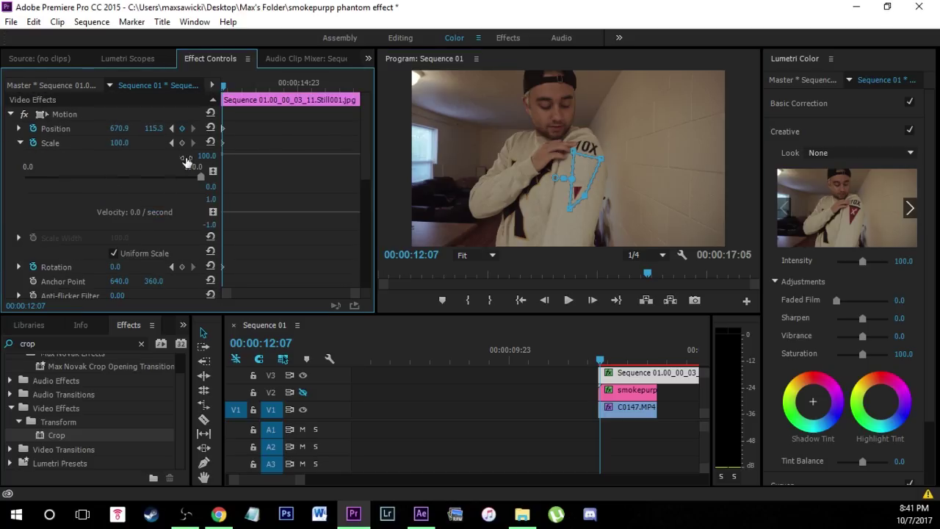
pyautogui.moveTo(122, 146); pyautogui.dragTo(287, 226)
pyautogui.moveTo(586, 194); pyautogui.dragTo(585, 177)
pyautogui.click(561, 418)
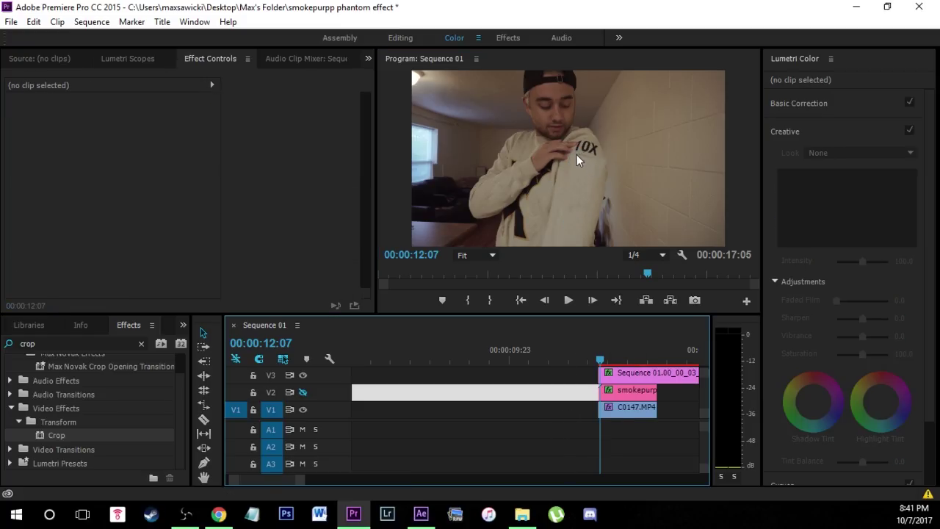
# Nudge the fabric still slightly upward over the patch, to Position 670.9, 104.1
pyautogui.click(631, 374)
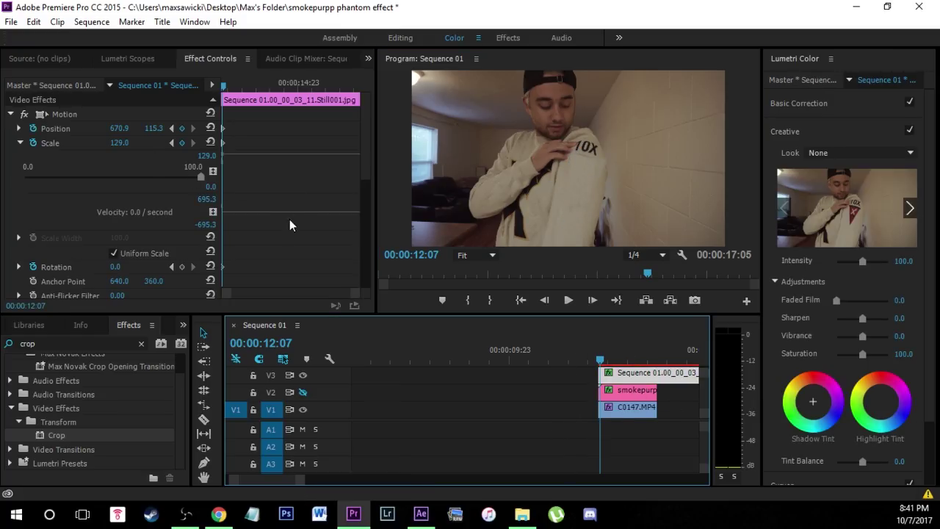
pyautogui.click(35, 114)
pyautogui.moveTo(598, 187); pyautogui.dragTo(597, 184)
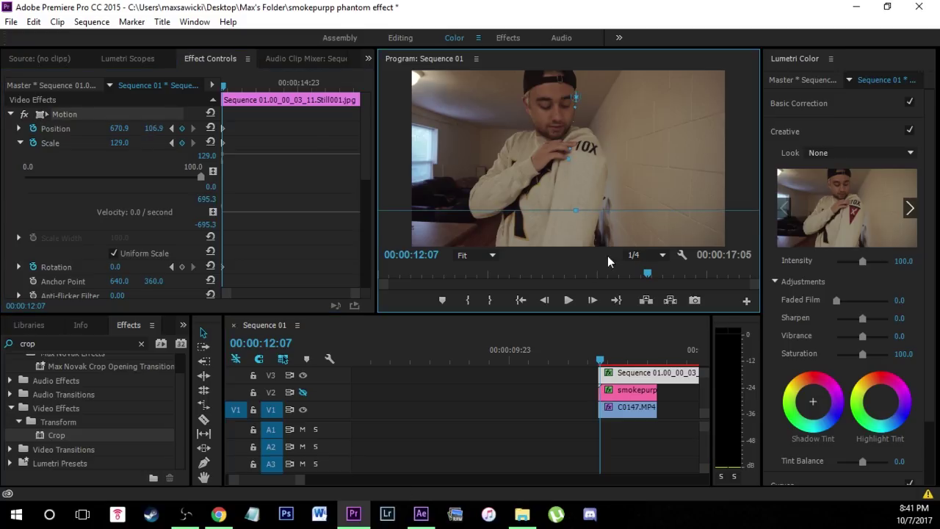
pyautogui.moveTo(596, 169); pyautogui.dragTo(596, 169)
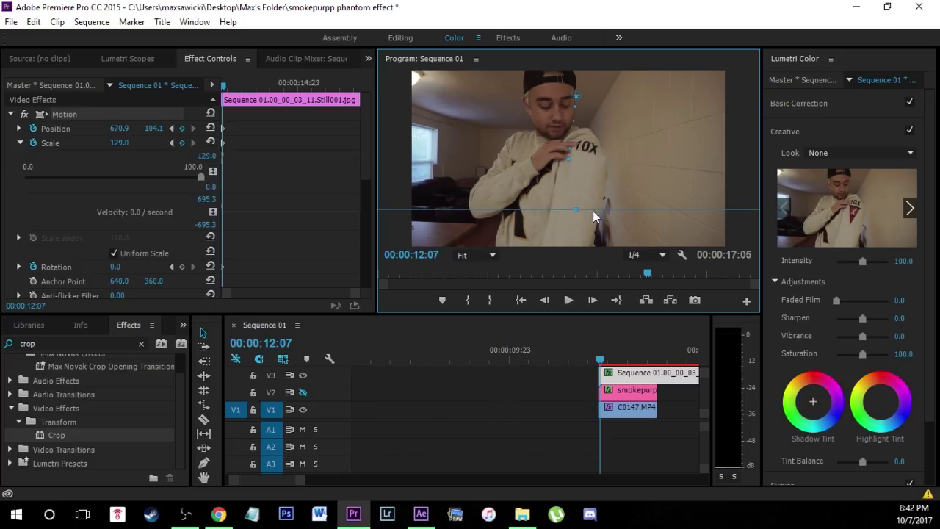
# Apply a second Crop effect to the V3 still and set its Right value to 43.6%
pyautogui.click(428, 408)
pyautogui.moveTo(102, 435); pyautogui.dragTo(633, 390)
pyautogui.click(634, 374)
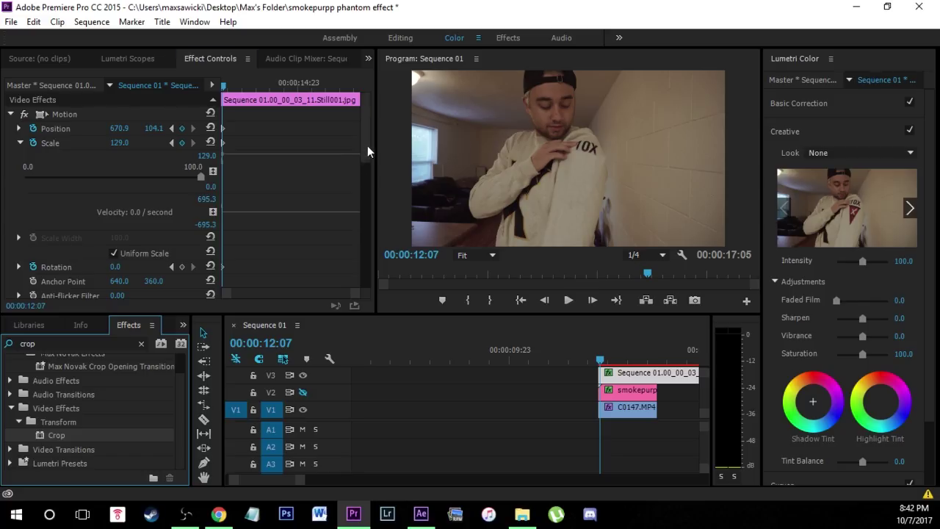
pyautogui.moveTo(367, 146); pyautogui.dragTo(353, 292)
pyautogui.moveTo(110, 193)
pyautogui.mouseDown()
pyautogui.moveTo(191, 193)
pyautogui.moveTo(115, 193)
pyautogui.moveTo(126, 193)
pyautogui.mouseUp()
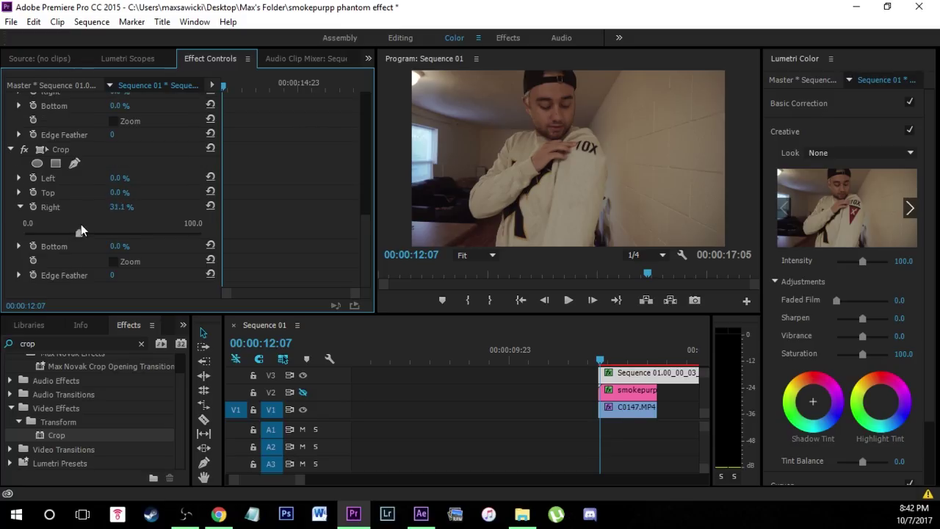
pyautogui.moveTo(102, 225)
pyautogui.mouseDown()
pyautogui.moveTo(110, 224)
pyautogui.moveTo(98, 223)
pyautogui.mouseUp()
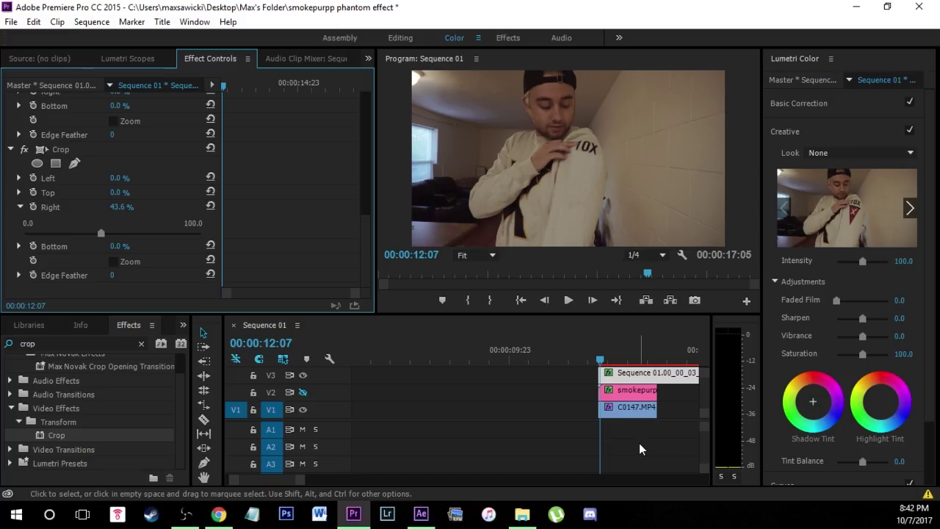
# Play the shot from 00:00:12:07 to check the patch coverage, and step back to its first frame
pyautogui.click(650, 373)
pyautogui.press('space')
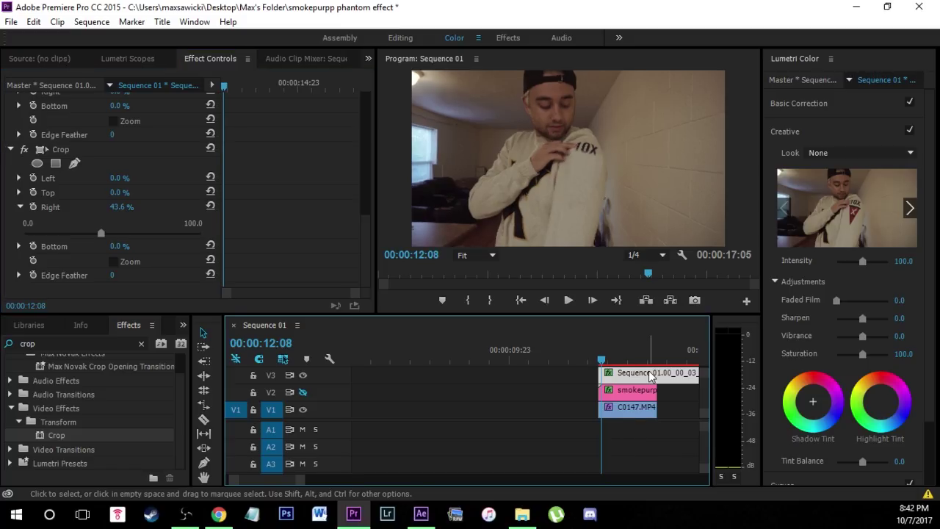
pyautogui.press('space')
pyautogui.press('Left')
pyautogui.press('Left')
pyautogui.press('Left')
pyautogui.press('Left')
pyautogui.press('Left')
pyautogui.press('Left')
pyautogui.press('Left')
pyautogui.press('Left')
pyautogui.press('Left')
pyautogui.press('Left')
pyautogui.press('Left')
pyautogui.press('Left')
pyautogui.press('Left')
pyautogui.press('Left')
pyautogui.press('Left')
pyautogui.press('Left')
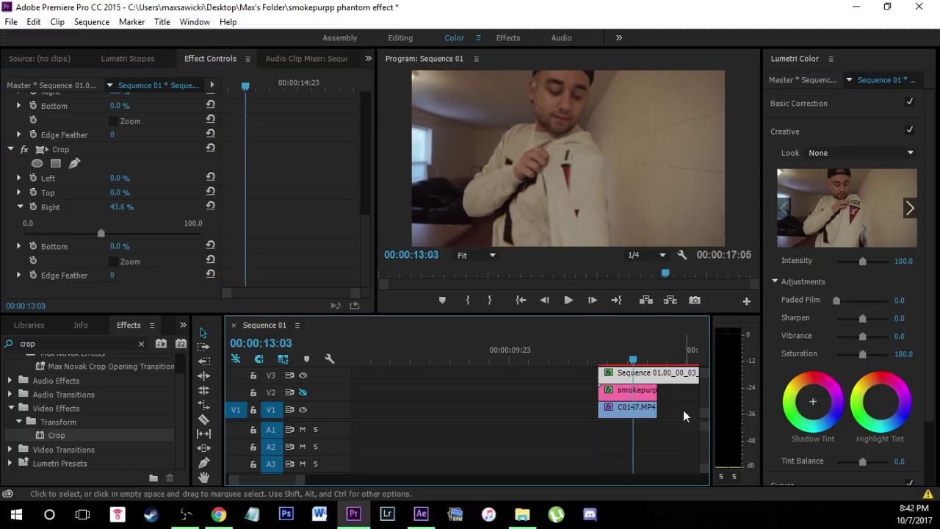
pyautogui.press('Left')
pyautogui.press('Left')
pyautogui.press('Left')
pyautogui.press('Left')
pyautogui.press('Left')
pyautogui.press('Left')
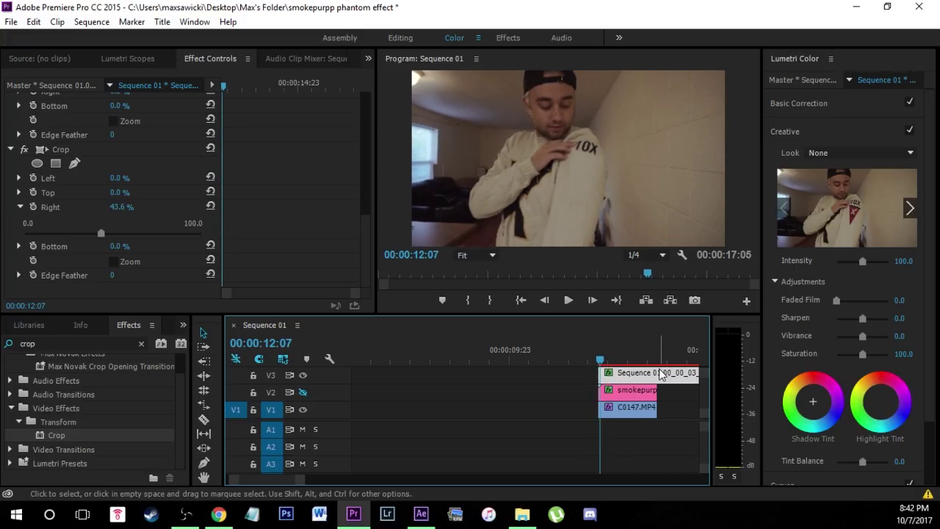
pyautogui.press('Left')
pyautogui.press('Right')
# Turn on keyframing for the Mask Path of Mask (1) in the first Crop effect
pyautogui.moveTo(366, 250); pyautogui.dragTo(363, 107)
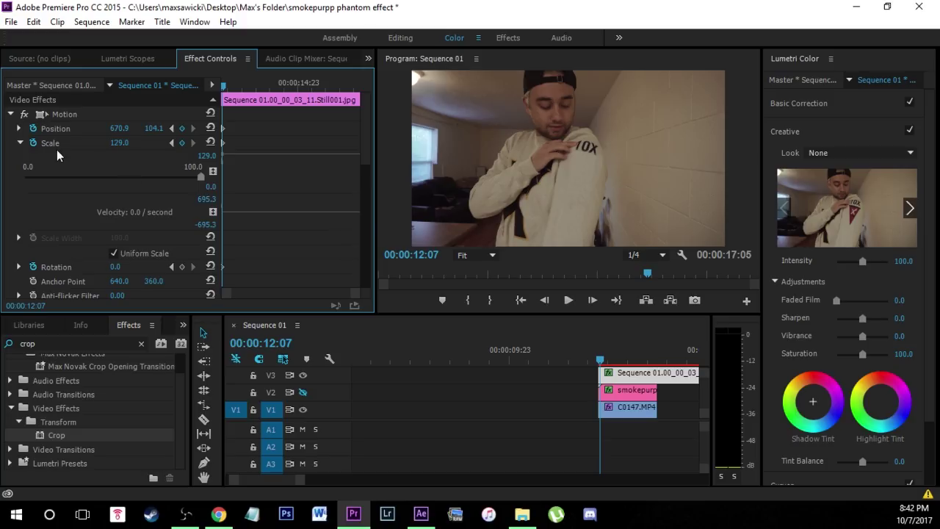
pyautogui.scroll(-3, 367, 143)
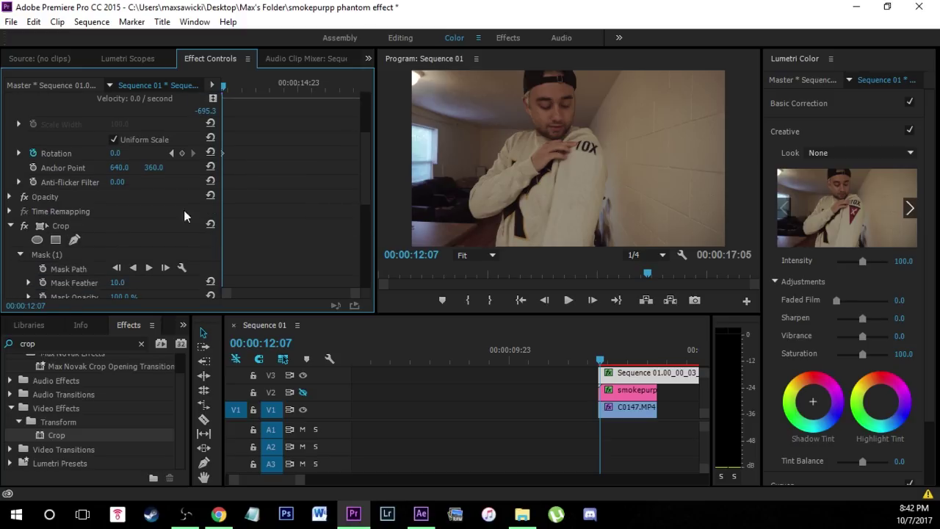
pyautogui.moveTo(361, 195)
pyautogui.mouseDown()
pyautogui.moveTo(361, 255)
pyautogui.moveTo(363, 185)
pyautogui.mouseUp()
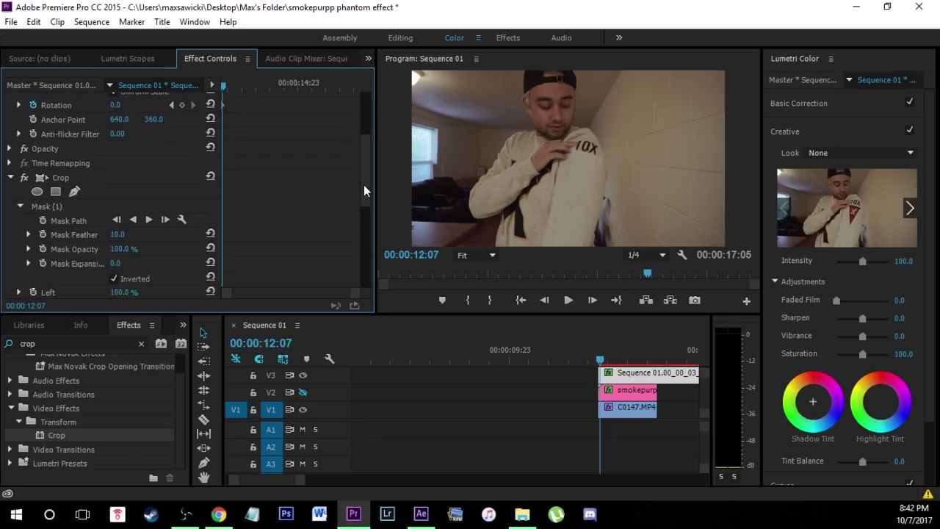
pyautogui.click(43, 221)
pyautogui.scroll(5, 366, 181)
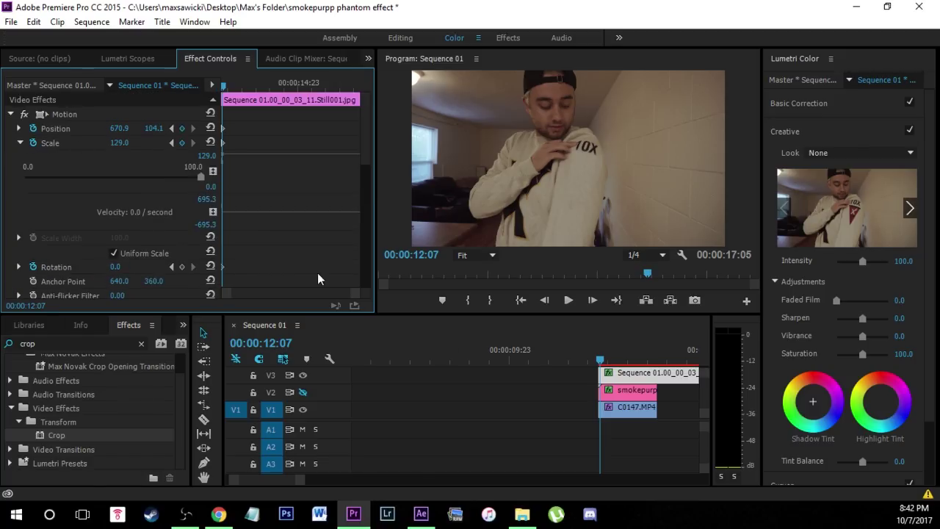
# At 00:00:12:10, keyframe the fabric still's Position to 670.9, 118.1 so it follows the sleeve
pyautogui.click(621, 376)
pyautogui.press('Right')
pyautogui.press('Right')
pyautogui.press('Right')
pyautogui.press('Left')
pyautogui.press('Left')
pyautogui.press('Right')
pyautogui.press('Right')
pyautogui.click(44, 113)
pyautogui.moveTo(588, 171); pyautogui.dragTo(587, 175)
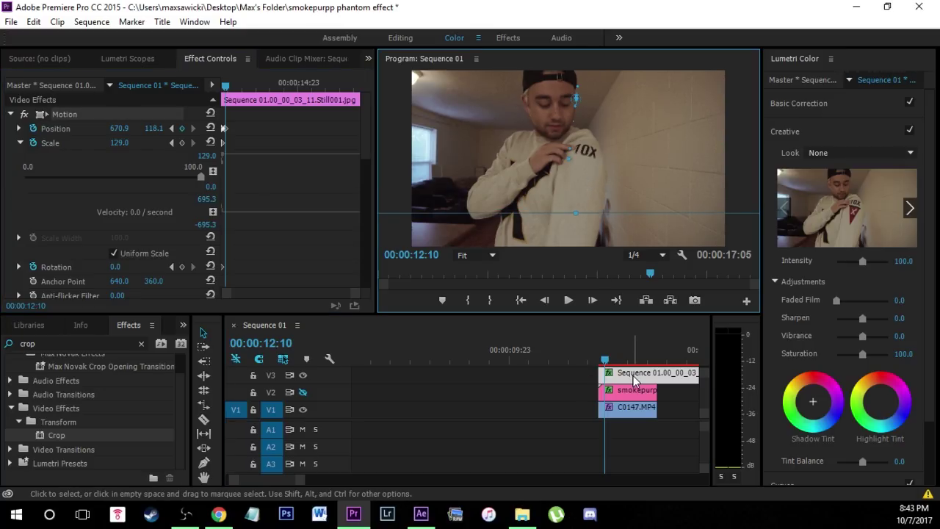
# At 00:00:12:14, keyframe the fabric still's Position to 659.7, 129.4 over the patch
pyautogui.press('Right')
pyautogui.press('Right')
pyautogui.press('Right')
pyautogui.press('Right')
pyautogui.click(585, 174)
pyautogui.moveTo(584, 171); pyautogui.dragTo(583, 171)
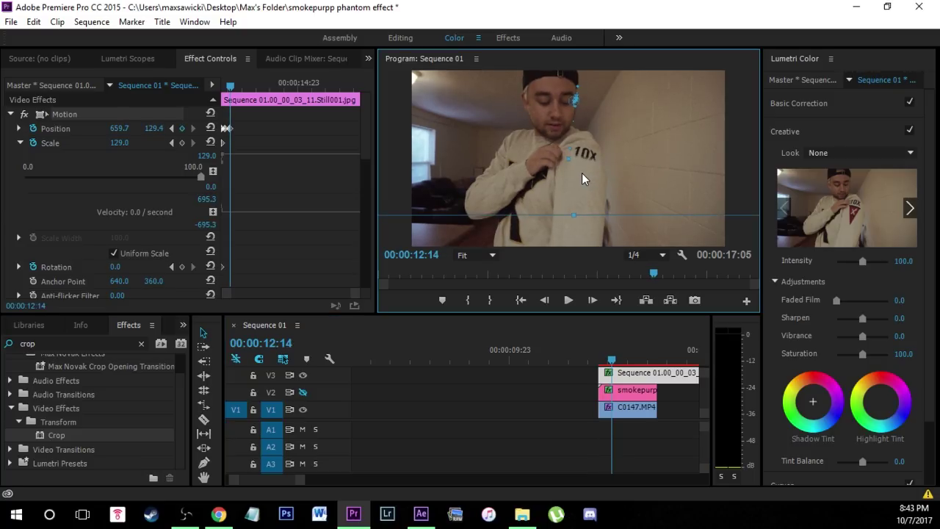
# At 00:00:12:18, keyframe the fabric still's Scale to 134.5 and Position to 654.1, 146.3
pyautogui.click(645, 345)
pyautogui.press('Right')
pyautogui.press('Right')
pyautogui.press('Right')
pyautogui.press('Right')
pyautogui.moveTo(586, 183); pyautogui.dragTo(583, 181)
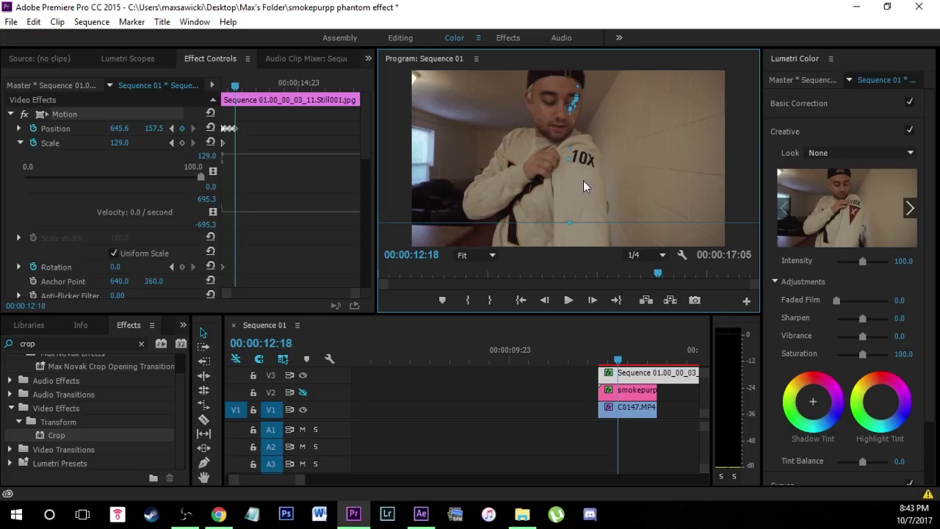
pyautogui.moveTo(574, 223); pyautogui.dragTo(575, 230)
pyautogui.moveTo(590, 196); pyautogui.dragTo(587, 194)
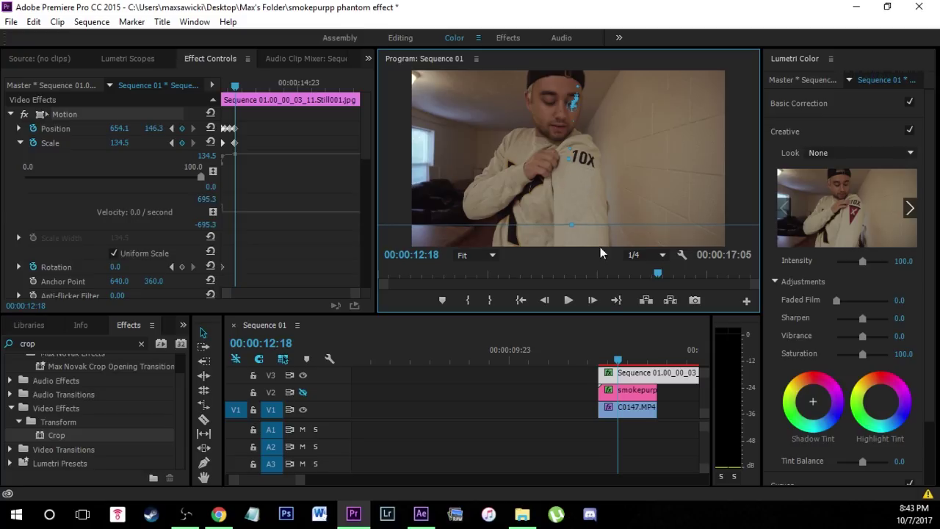
# At 00:00:12:21, keyframe the fabric still's Position to 648.4, 135.0 and Scale to 143.8
pyautogui.click(639, 375)
pyautogui.press('Right')
pyautogui.press('Right')
pyautogui.press('Right')
pyautogui.moveTo(584, 180); pyautogui.dragTo(583, 182)
pyautogui.moveTo(573, 234); pyautogui.dragTo(603, 201)
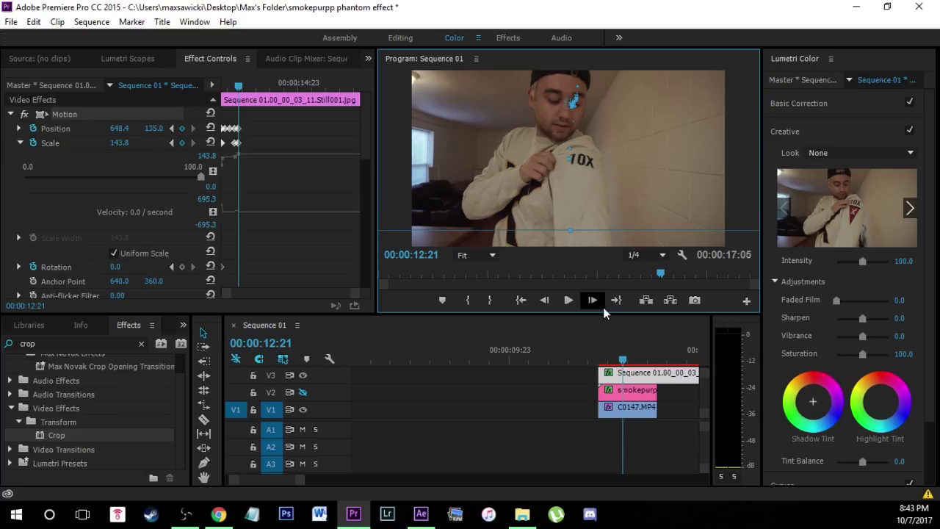
# Advance six frames and keyframe a larger Scale and new Position so the fabric still covers the patch
pyautogui.click(641, 375)
pyautogui.press('Right')
pyautogui.press('Right')
pyautogui.press('Right')
pyautogui.press('Right')
pyautogui.press('Right')
pyautogui.press('Right')
pyautogui.moveTo(595, 193); pyautogui.dragTo(590, 190)
pyautogui.moveTo(567, 229); pyautogui.dragTo(568, 236)
pyautogui.moveTo(613, 205); pyautogui.dragTo(590, 196)
# Continue tracking the patch in three-frame increments, keyframing Position to 600.6, 75.9 and Scale to 156.3 at 00:00:13:09
pyautogui.click(635, 346)
pyautogui.press('Right')
pyautogui.press('Right')
pyautogui.press('Right')
pyautogui.click(636, 347)
pyautogui.press('Right')
pyautogui.press('Right')
pyautogui.press('Right')
pyautogui.moveTo(558, 223); pyautogui.dragTo(560, 229)
pyautogui.moveTo(596, 187); pyautogui.dragTo(585, 187)
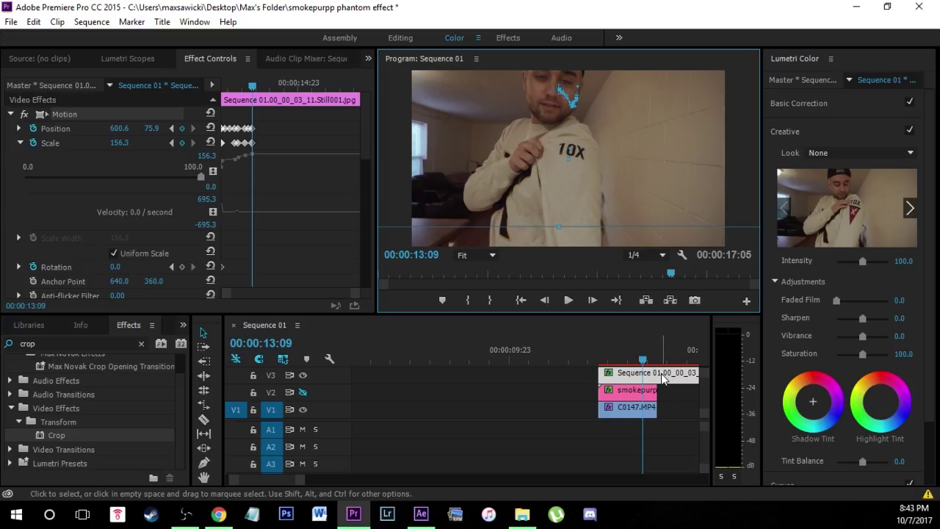
# At 00:00:13:12, keyframe the fabric still's Position to 600.6, 61.9
pyautogui.press('Right')
pyautogui.press('Right')
pyautogui.press('Right')
pyautogui.moveTo(596, 186); pyautogui.dragTo(579, 179)
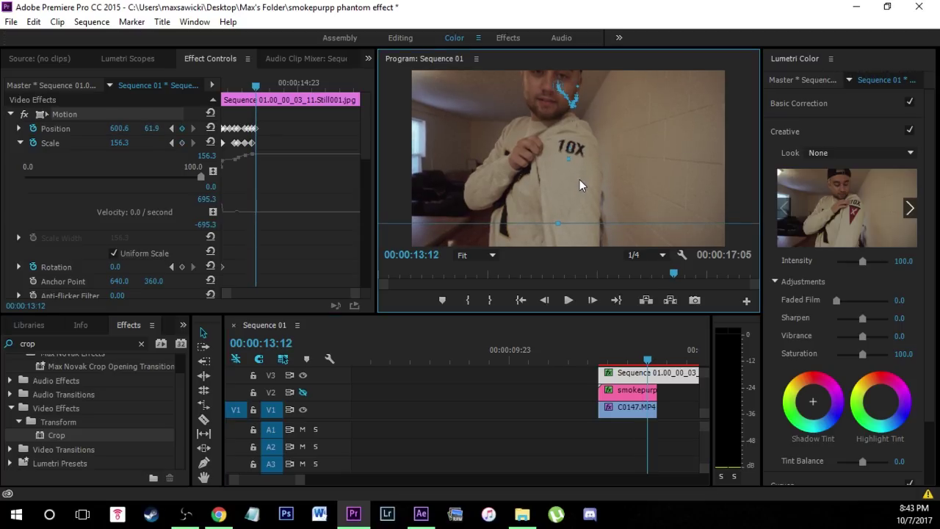
# Advance three frames and keyframe the fabric still's Position to 606.2, 61.9
pyautogui.click(667, 375)
pyautogui.press('Right')
pyautogui.press('Right')
pyautogui.press('Right')
pyautogui.moveTo(576, 182); pyautogui.dragTo(579, 182)
# Trim the end of the V3 still to 00:00:13:18 so it matches the clips below
pyautogui.click(640, 342)
pyautogui.press('Right')
pyautogui.press('Right')
pyautogui.press('Right')
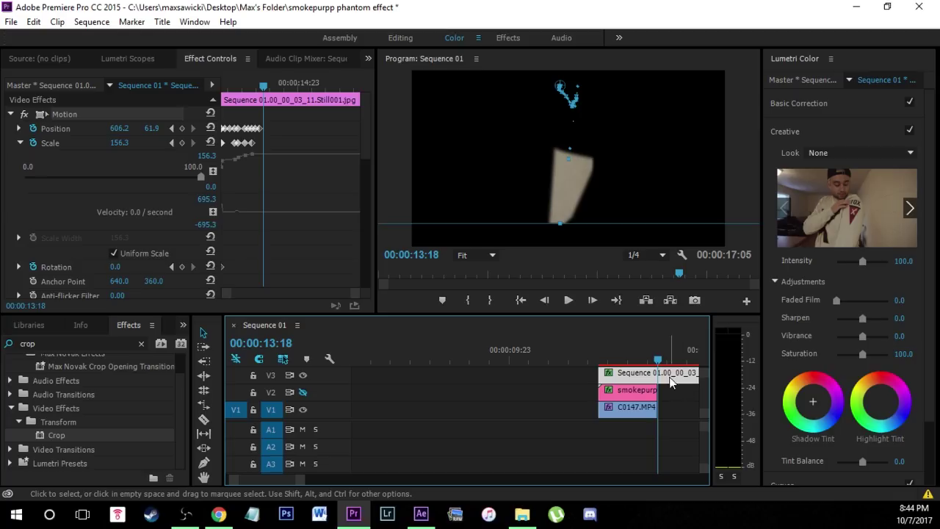
pyautogui.click(677, 400)
pyautogui.scroll(-3, 677, 399)
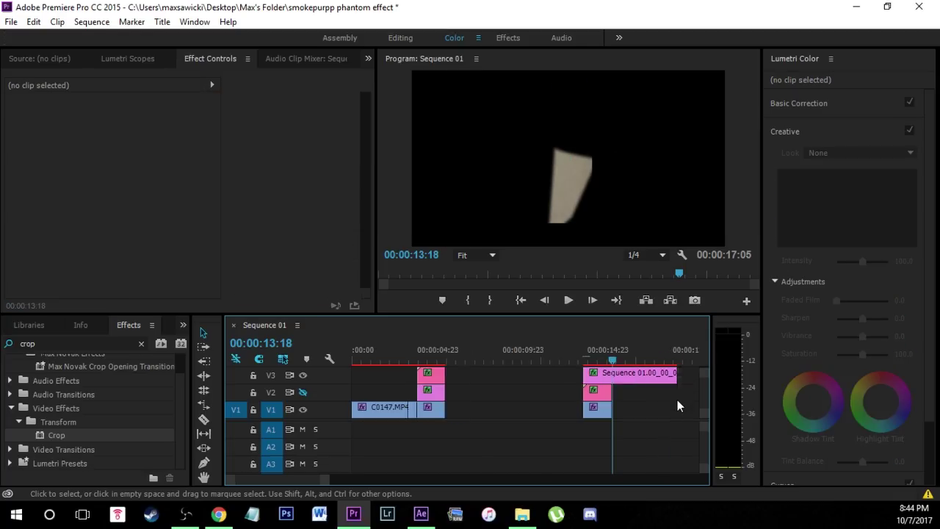
pyautogui.scroll(3, 592, 392)
pyautogui.moveTo(551, 375); pyautogui.dragTo(360, 373)
pyautogui.scroll(2, 456, 394)
# At 00:00:12:08, correct the fabric still's Position to 670.5, 91.8 over the patch
pyautogui.click(407, 359)
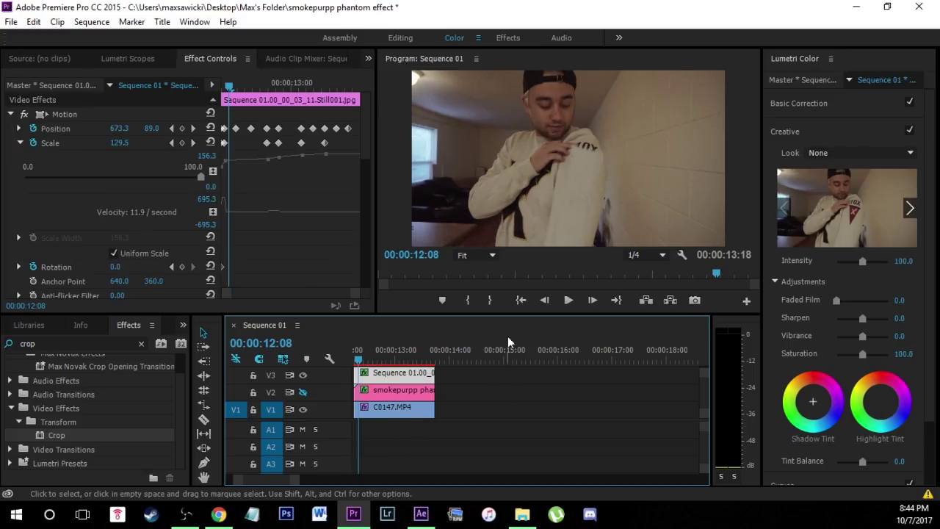
pyautogui.click(41, 116)
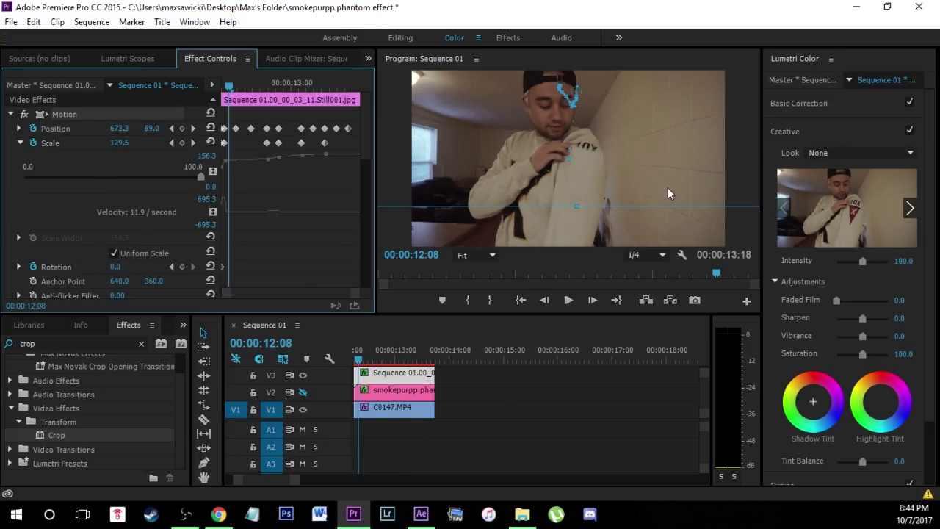
pyautogui.moveTo(593, 166); pyautogui.dragTo(587, 173)
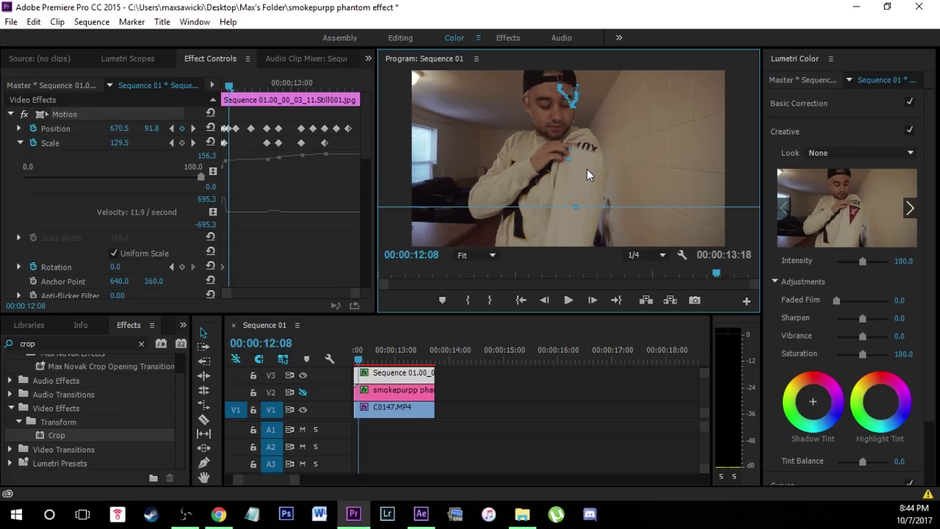
# Add a Position correction between the middle keyframes to keep the fabric still over the patch
pyautogui.click(363, 360)
pyautogui.moveTo(365, 361); pyautogui.dragTo(392, 364)
pyautogui.click(595, 212)
pyautogui.moveTo(596, 211); pyautogui.dragTo(596, 212)
# Step forward and back through the shot's frames to check that the fabric still tracks the patch
pyautogui.click(394, 362)
pyautogui.press('Right')
pyautogui.press('Right')
pyautogui.press('Right')
pyautogui.press('Right')
pyautogui.press('Right')
pyautogui.press('Right')
pyautogui.press('Right')
pyautogui.press('Right')
pyautogui.press('Right')
pyautogui.press('Right')
pyautogui.press('Right')
pyautogui.press('Right')
pyautogui.press('Right')
pyautogui.press('Right')
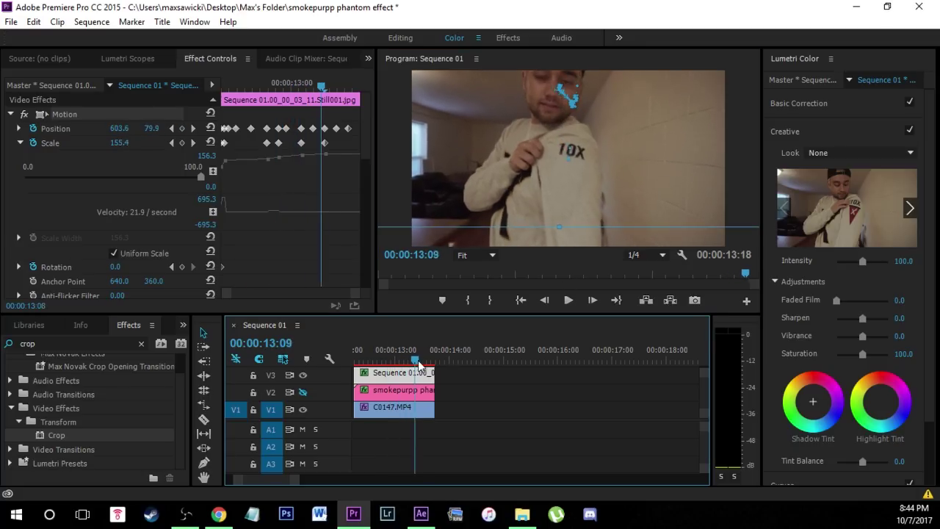
pyautogui.press('Left')
pyautogui.press('Left')
pyautogui.press('Left')
pyautogui.press('Left')
pyautogui.press('Left')
pyautogui.press('Left')
pyautogui.press('Left')
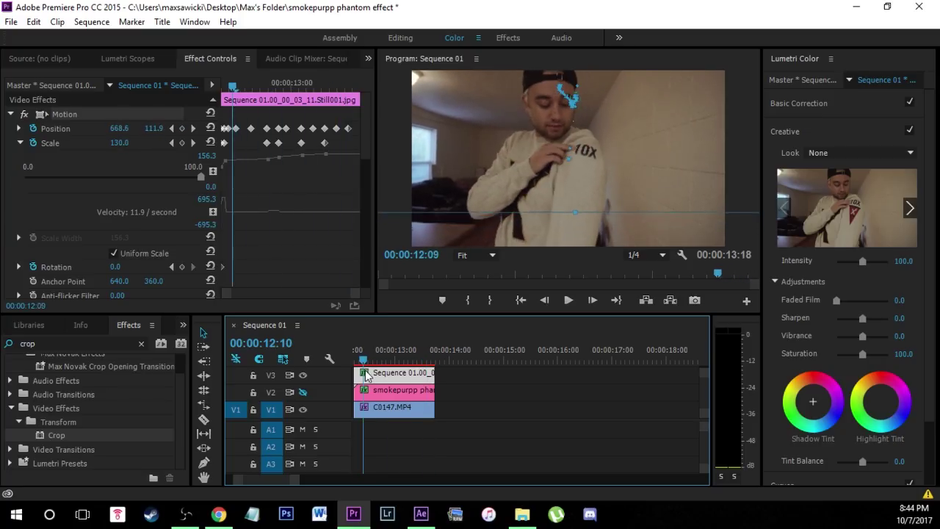
# Review the whole shot frame by frame in both directions, examining how well the masked still hides the original patch
pyautogui.press('Left')
pyautogui.press('Left')
pyautogui.press('Left')
pyautogui.press('Left')
pyautogui.press('Left')
pyautogui.press('Left')
pyautogui.press('Left')
pyautogui.press('Left')
pyautogui.press('Left')
pyautogui.press('Left')
pyautogui.press('Left')
pyautogui.press('Left')
pyautogui.press('Left')
pyautogui.press('Left')
pyautogui.press('Left')
pyautogui.press('Left')
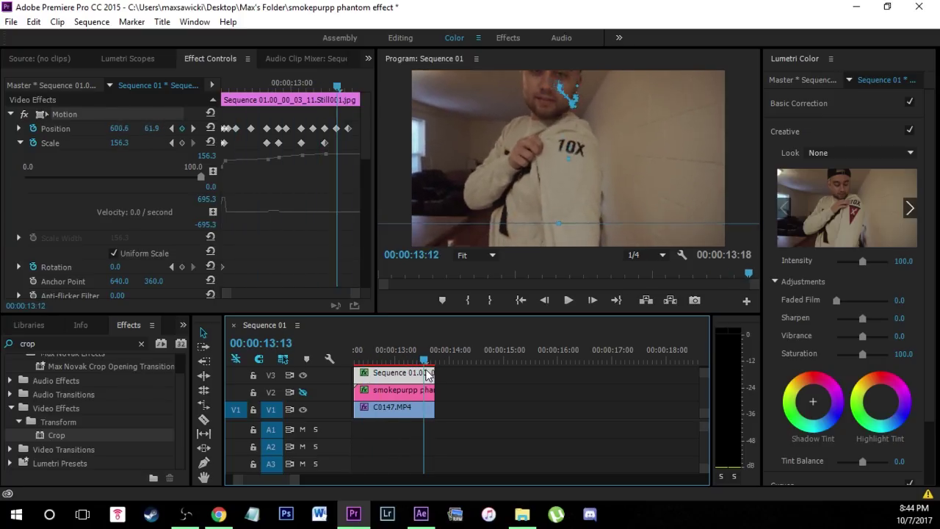
pyautogui.press('Right')
pyautogui.press('Right')
pyautogui.press('Right')
pyautogui.press('Right')
pyautogui.press('Right')
pyautogui.press('Right')
pyautogui.press('Right')
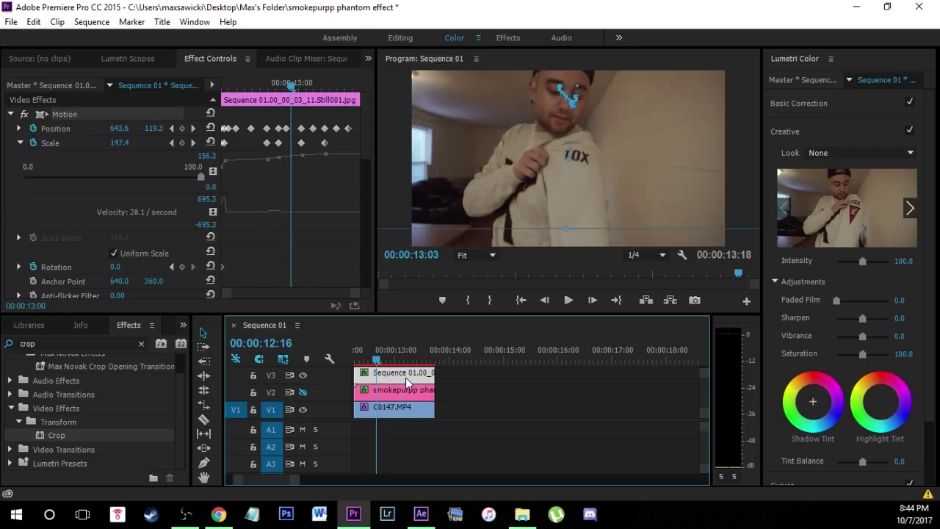
# Make the V2 track visible again and swap the overlays, placing the glowing pennant clip on V3 and the fabric still on V2
pyautogui.click(303, 392)
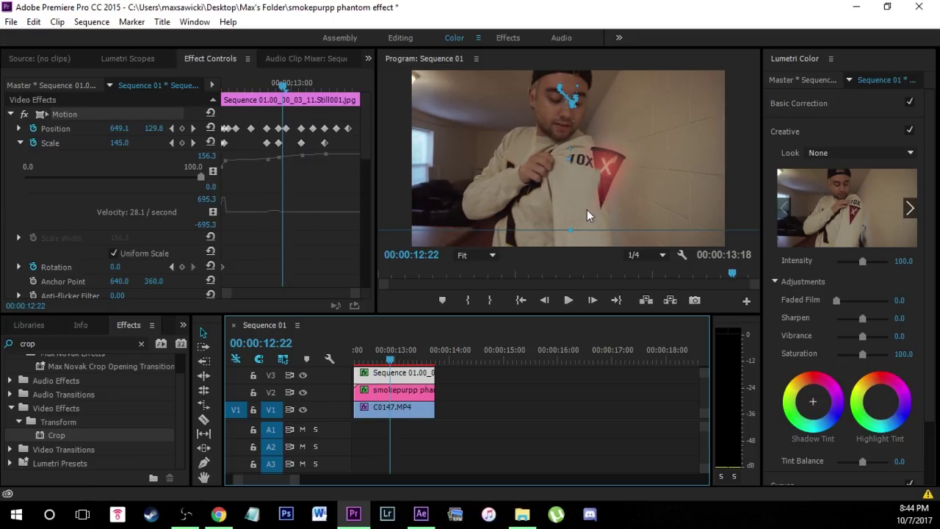
pyautogui.click(463, 391)
pyautogui.moveTo(418, 380); pyautogui.dragTo(512, 397)
pyautogui.moveTo(420, 395); pyautogui.dragTo(417, 374)
pyautogui.moveTo(473, 391); pyautogui.dragTo(385, 395)
pyautogui.scroll(3, 272, 478)
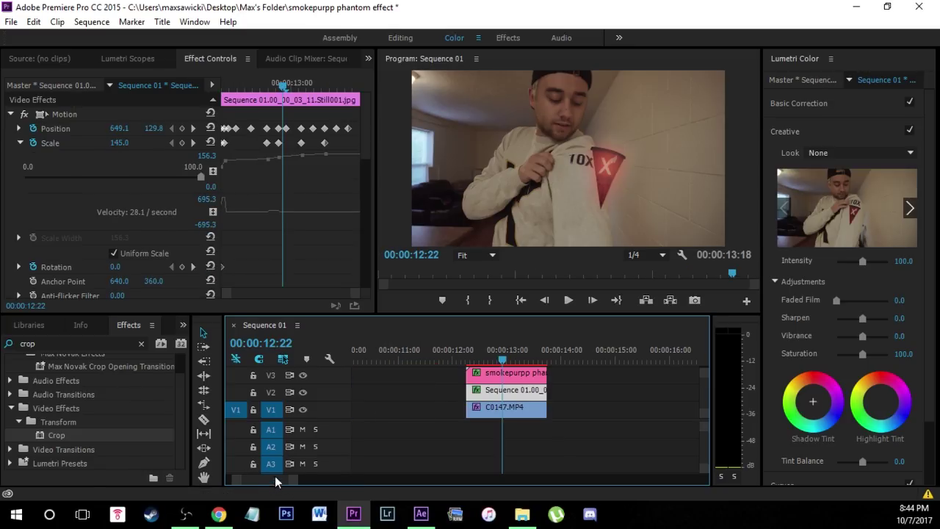
pyautogui.moveTo(498, 365); pyautogui.dragTo(470, 365)
pyautogui.moveTo(470, 365); pyautogui.dragTo(516, 376)
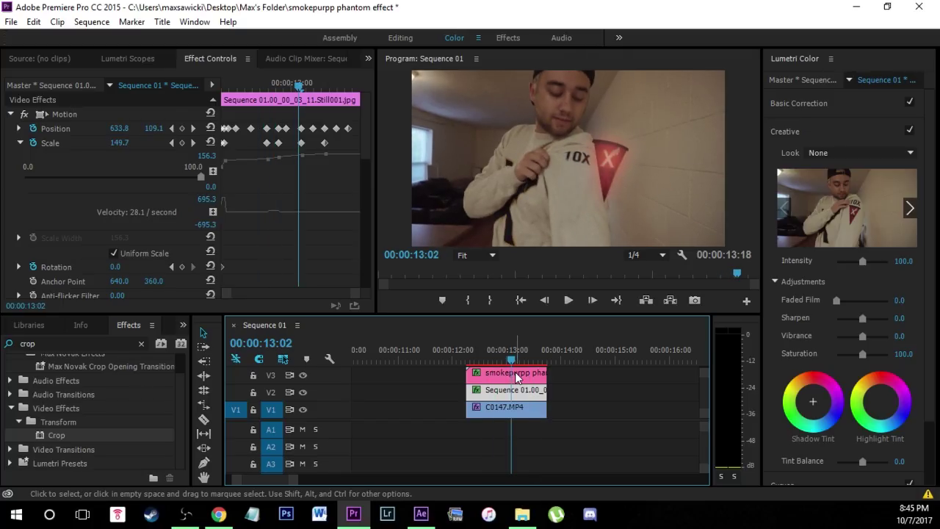